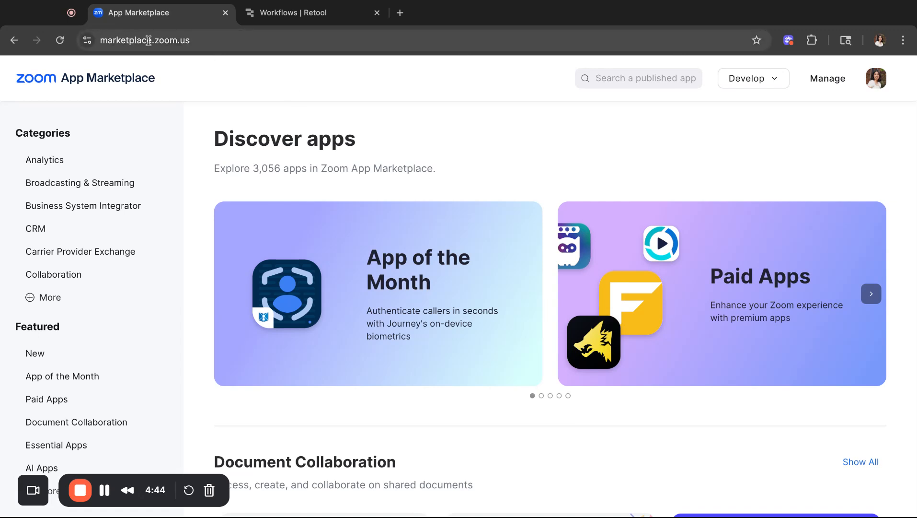
Start building a new Webhook Only app from the Develop menu
{"action": "left_click", "coordinate": [750, 83]}
{"action": "left_click", "coordinate": [736, 77]}
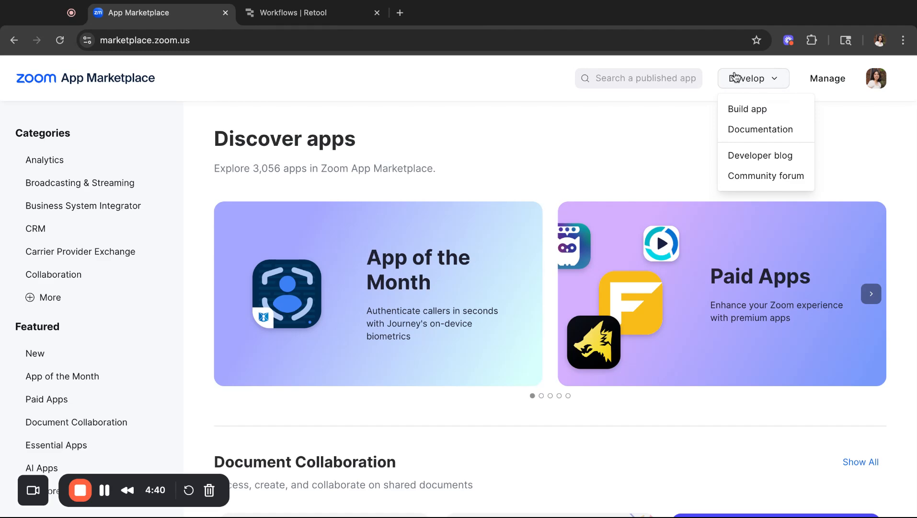
{"action": "left_click", "coordinate": [739, 111]}
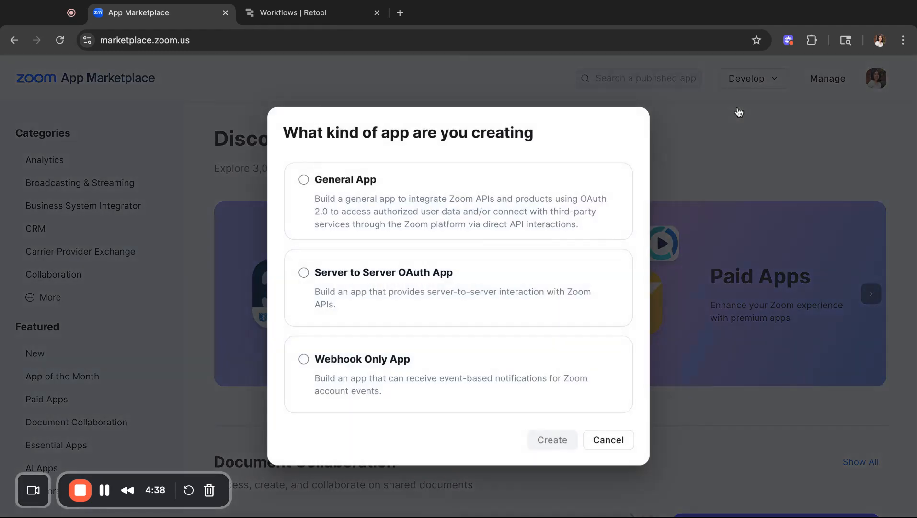
{"action": "left_click", "coordinate": [443, 368]}
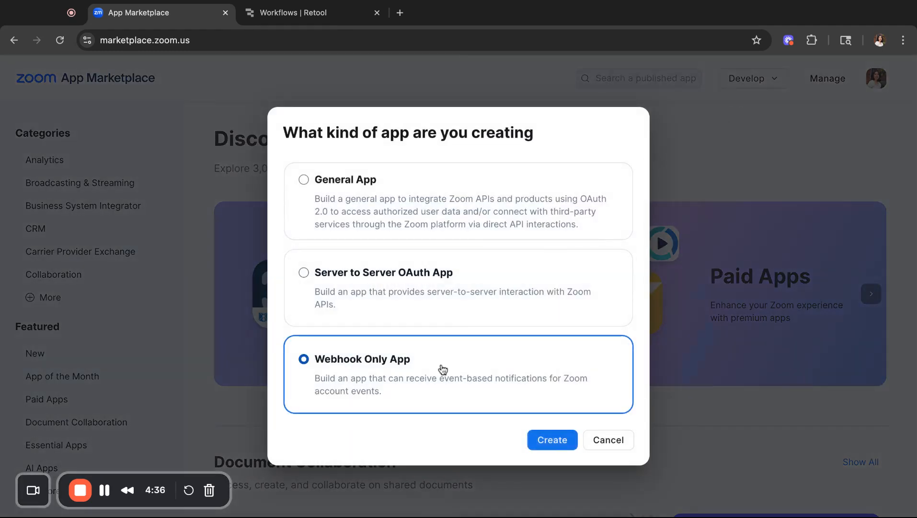
{"action": "left_click", "coordinate": [549, 440]}
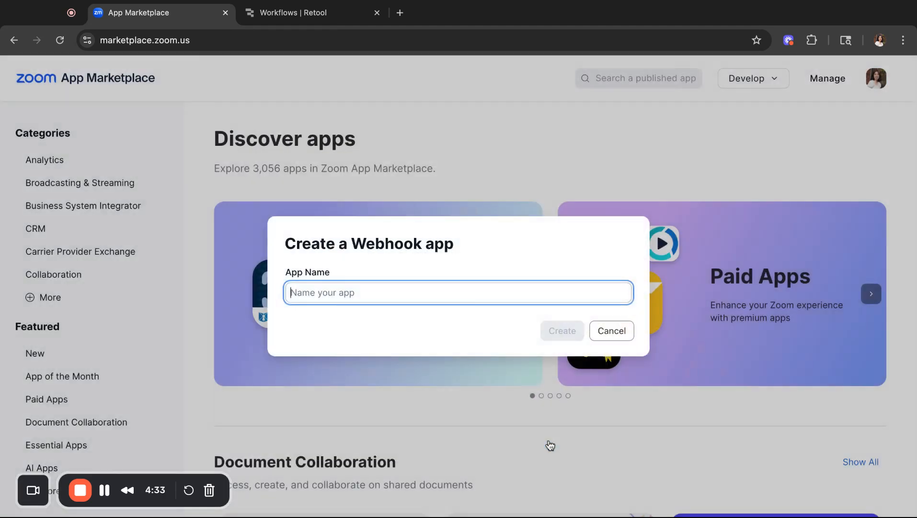
Name the app 'Test Webhooks to Retool', create it, and review its Information page
{"action": "left_click", "coordinate": [413, 296]}
{"action": "left_click", "coordinate": [403, 362]}
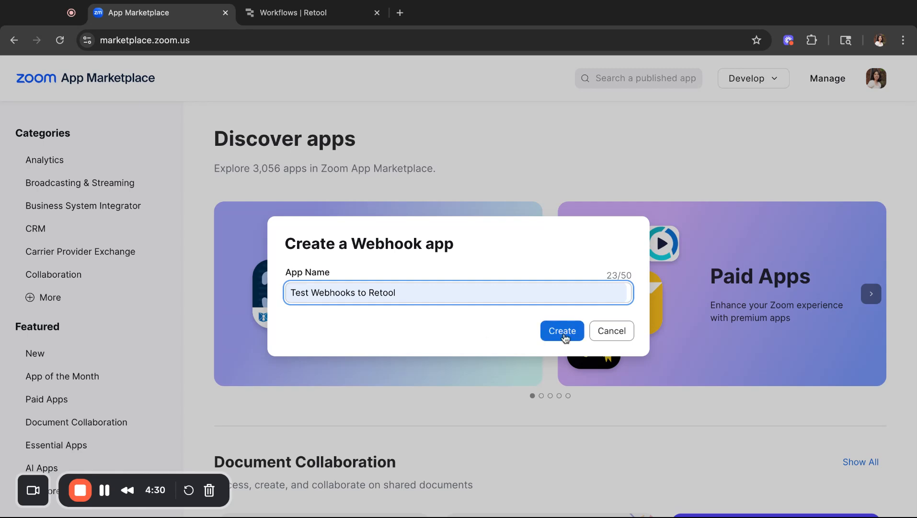
{"action": "left_click", "coordinate": [565, 336]}
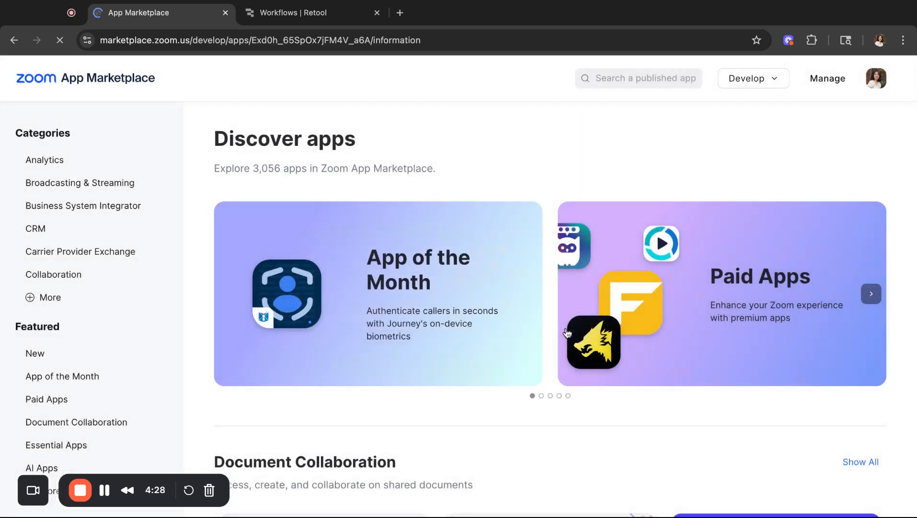
{"action": "scroll", "coordinate": [439, 286], "scroll_direction": "down", "scroll_amount": 10}
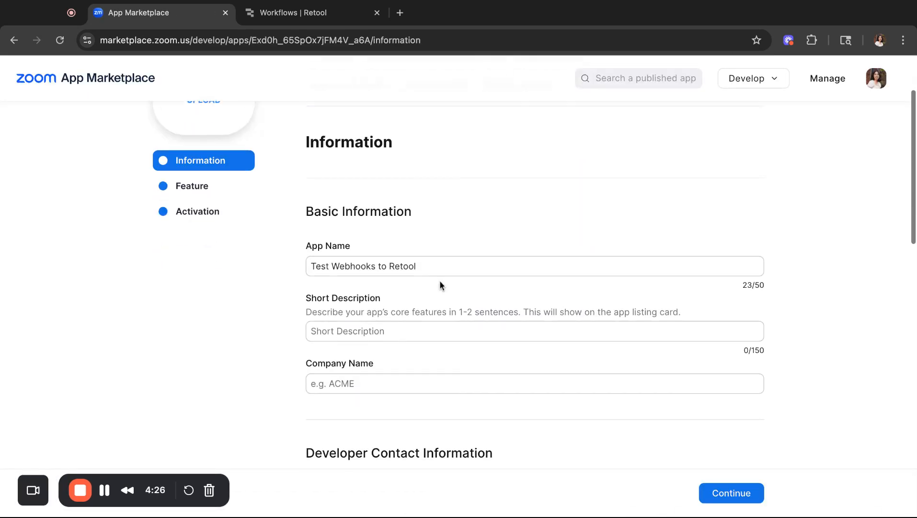
{"action": "scroll", "coordinate": [440, 281], "scroll_direction": "down", "scroll_amount": 5}
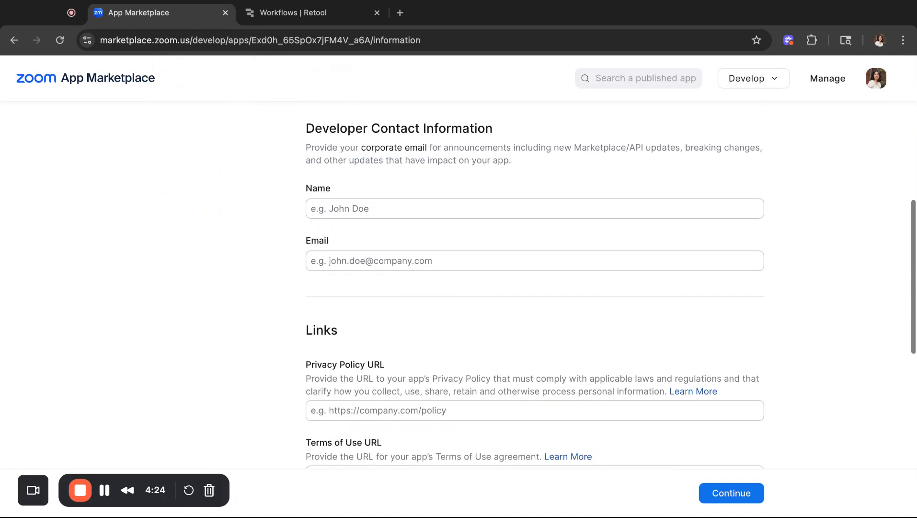
Continue to the app's feature page and enable Event Subscriptions
{"action": "left_click", "coordinate": [733, 457]}
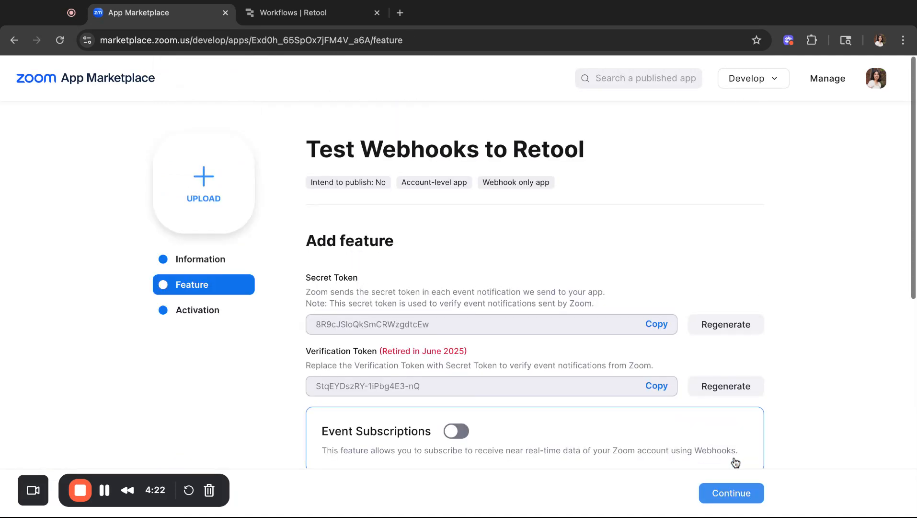
{"action": "scroll", "coordinate": [388, 278], "scroll_direction": "down", "scroll_amount": 3}
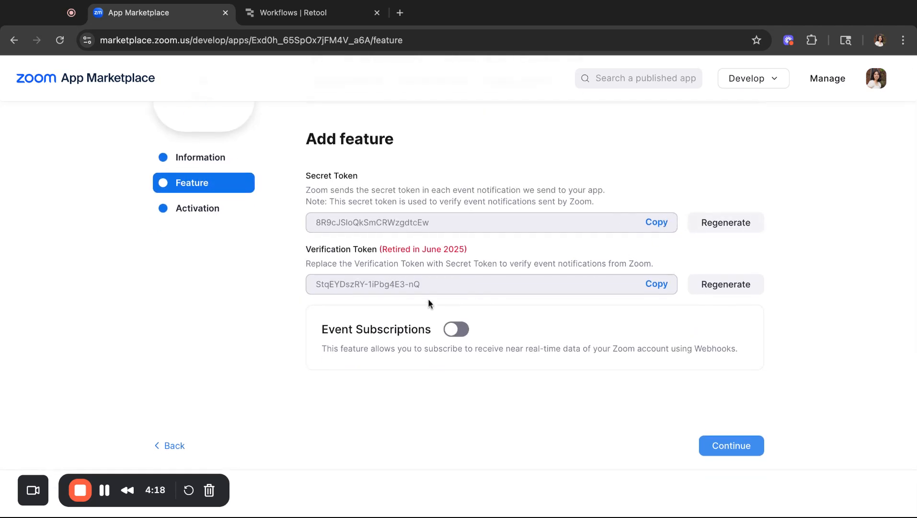
{"action": "left_click", "coordinate": [455, 329]}
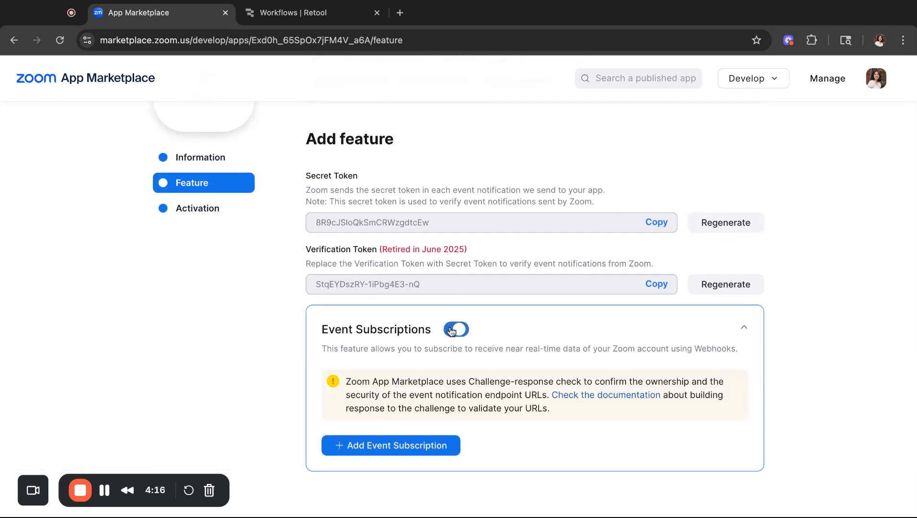
{"action": "scroll", "coordinate": [450, 327], "scroll_direction": "down", "scroll_amount": 2}
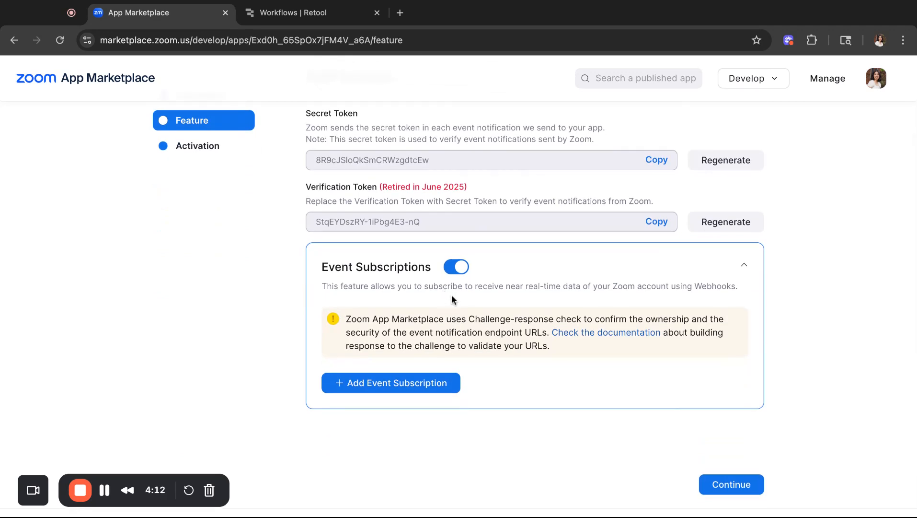
Add an event subscription named 'Testing to Retool' and bring up Retool's Workflows list
{"action": "left_click", "coordinate": [436, 383]}
{"action": "scroll", "coordinate": [437, 378], "scroll_direction": "down", "scroll_amount": 3}
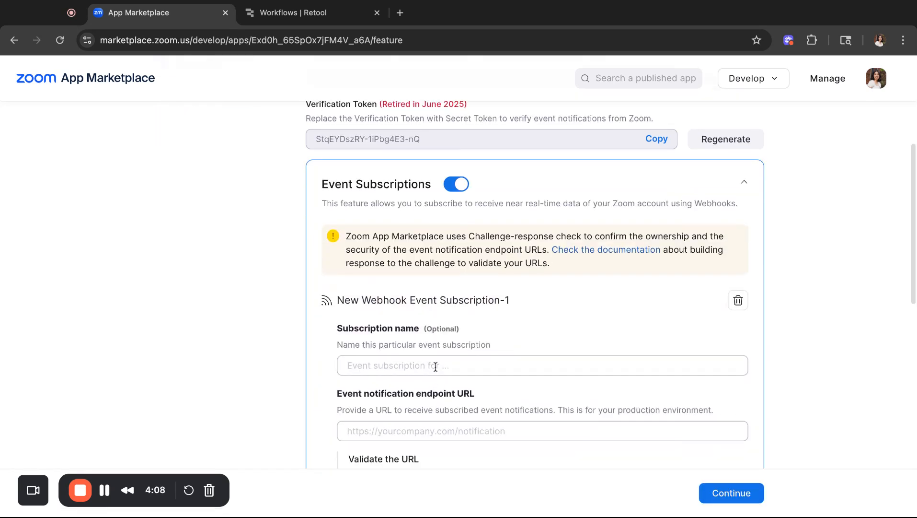
{"action": "left_click", "coordinate": [436, 367]}
{"action": "type", "text": "Testing "}
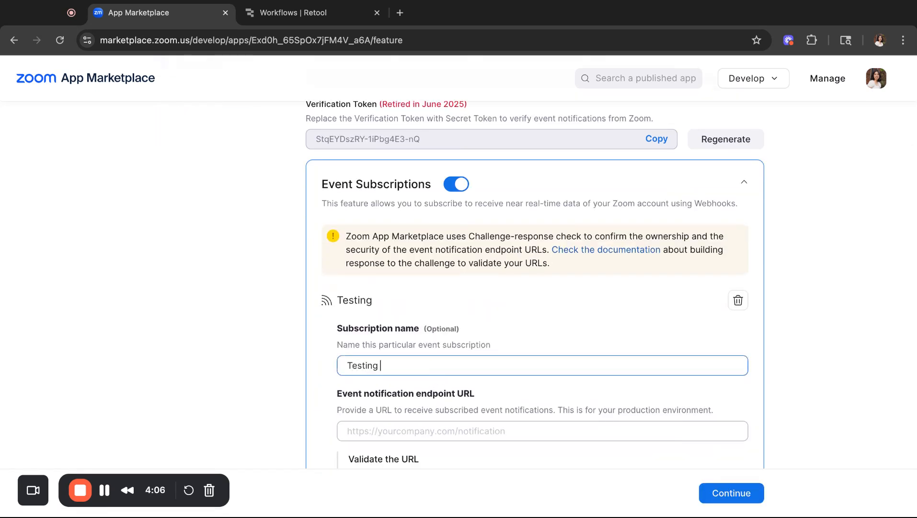
{"action": "type", "text": "to Retool"}
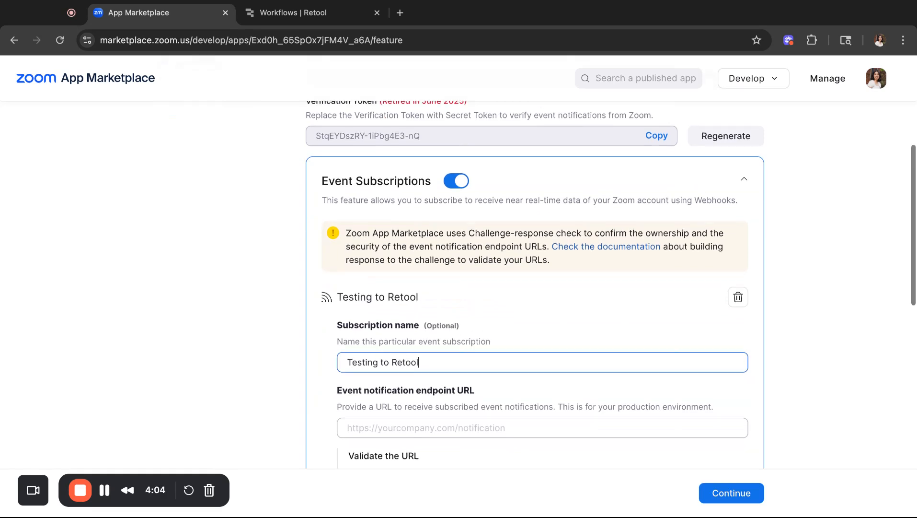
{"action": "scroll", "coordinate": [420, 337], "scroll_direction": "down", "scroll_amount": 3}
{"action": "left_click", "coordinate": [420, 337]}
{"action": "scroll", "coordinate": [413, 257], "scroll_direction": "down", "scroll_amount": 3}
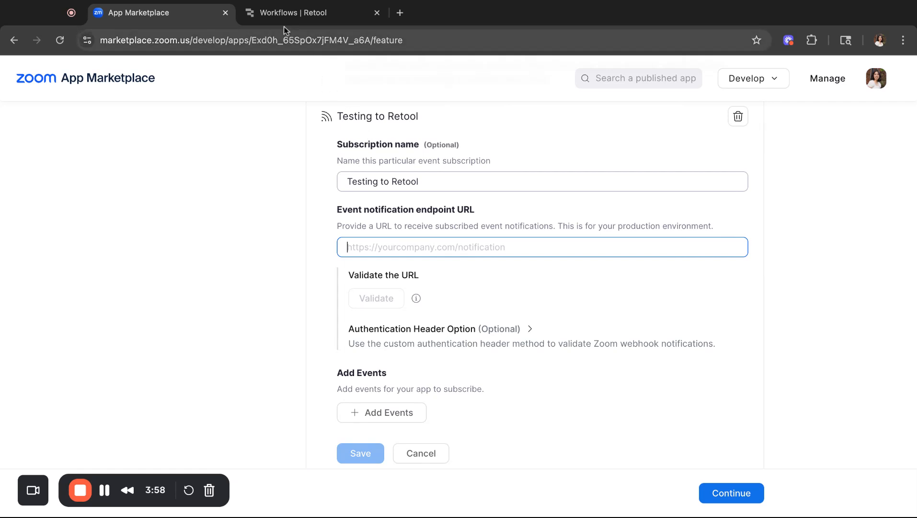
{"action": "left_click", "coordinate": [278, 14]}
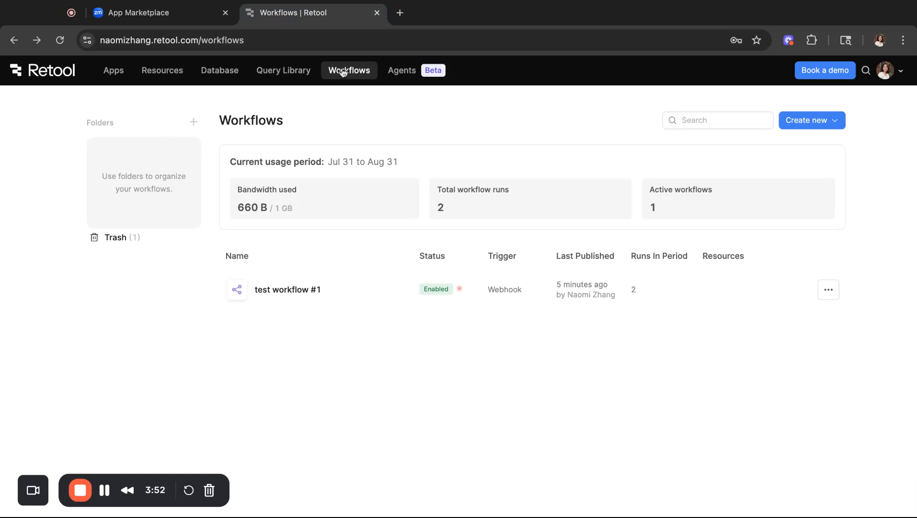
Open test workflow #1's Webhook trigger and copy its endpoint URL
{"action": "left_click", "coordinate": [823, 123]}
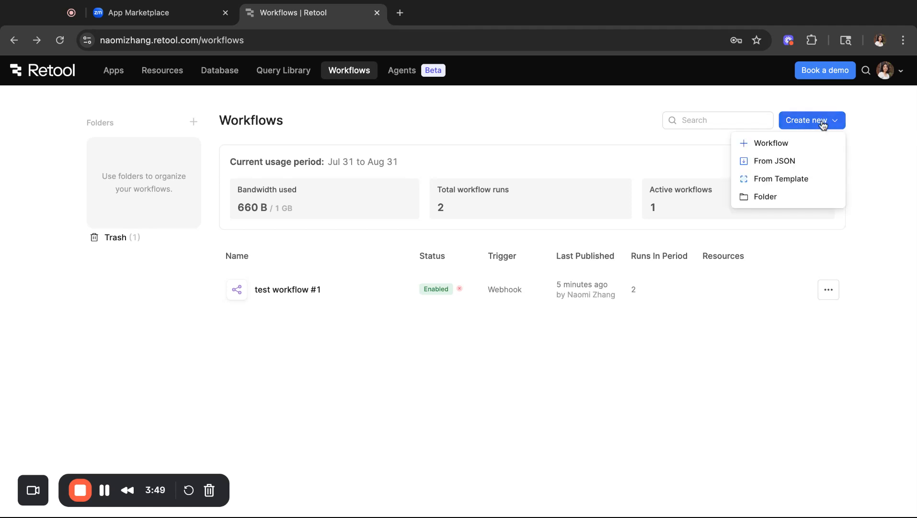
{"action": "left_click", "coordinate": [684, 296]}
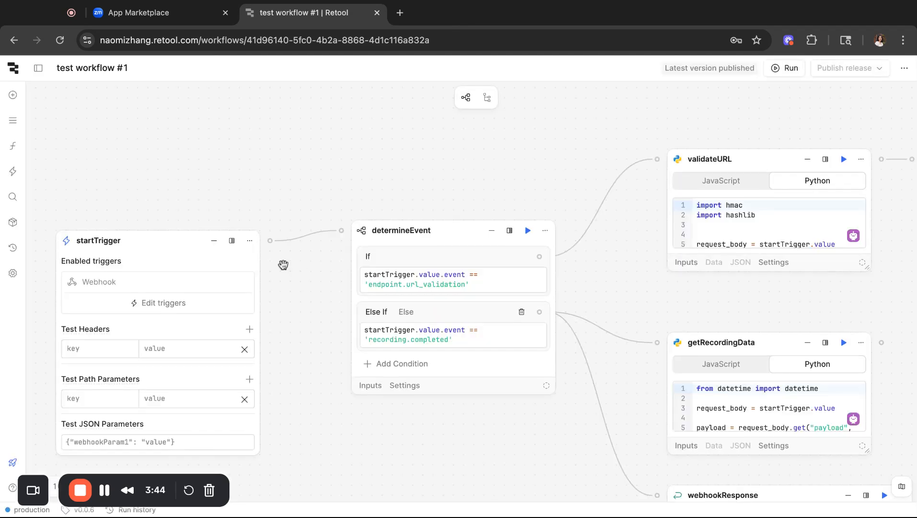
{"action": "left_click", "coordinate": [13, 176]}
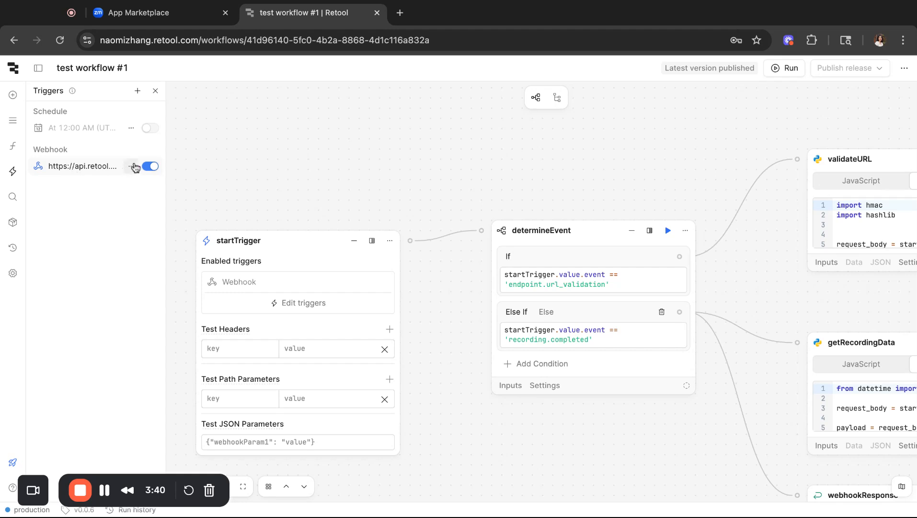
{"action": "left_click", "coordinate": [103, 167]}
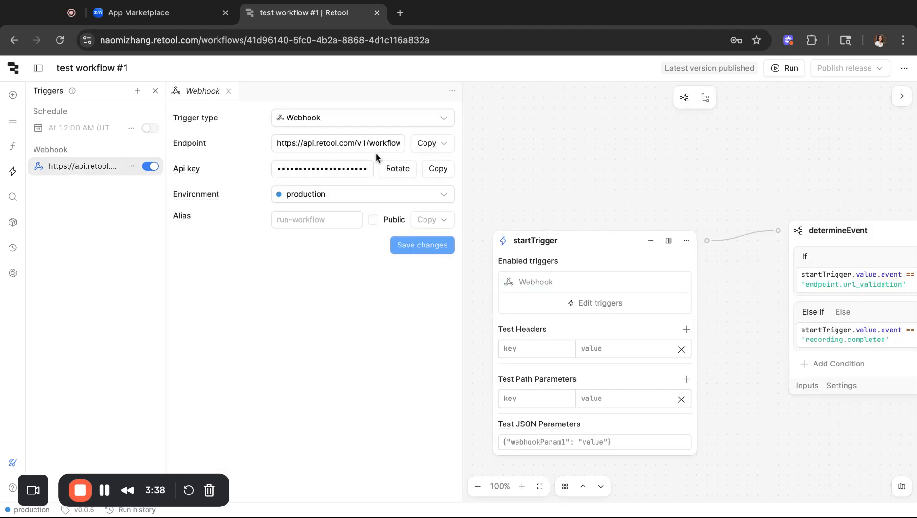
{"action": "left_click", "coordinate": [437, 144]}
{"action": "left_click", "coordinate": [446, 166]}
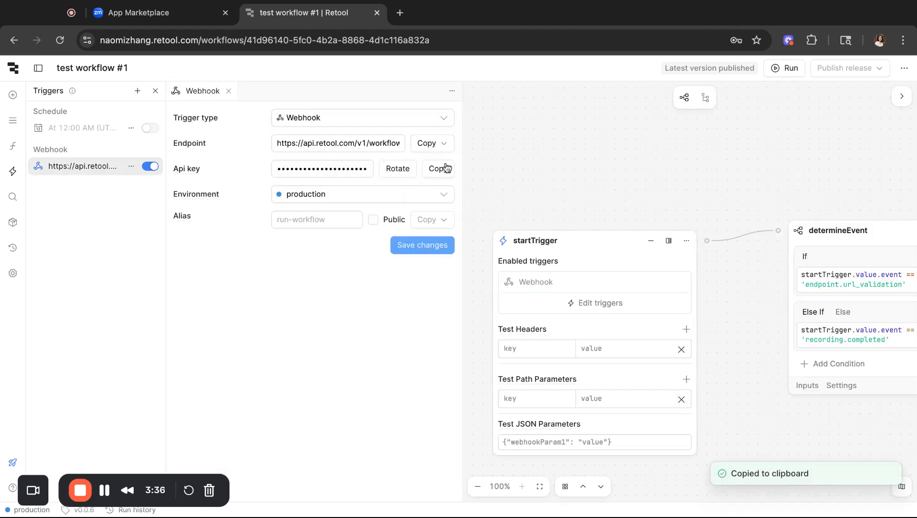
Paste the Retool endpoint URL into Zoom's endpoint field and try validating it
{"action": "left_click", "coordinate": [158, 13]}
{"action": "left_click", "coordinate": [405, 250]}
{"action": "key", "text": "super+v"}
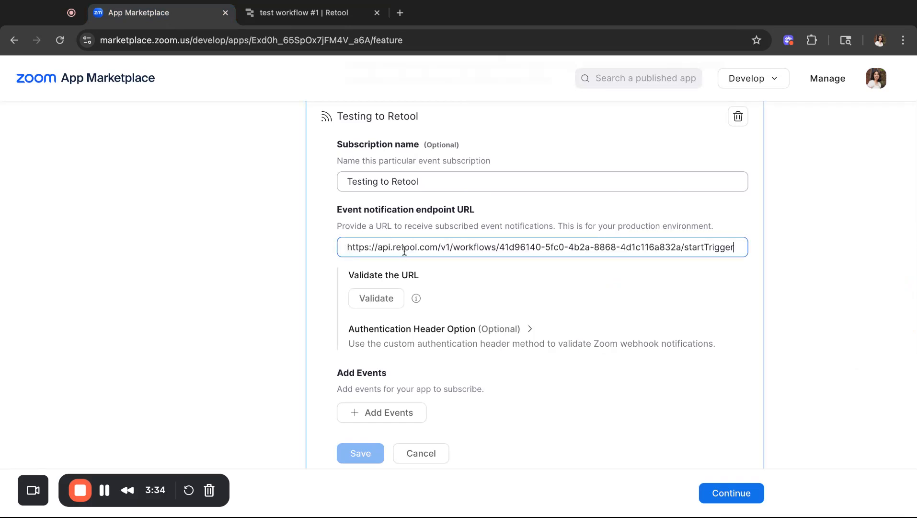
{"action": "left_click", "coordinate": [308, 14]}
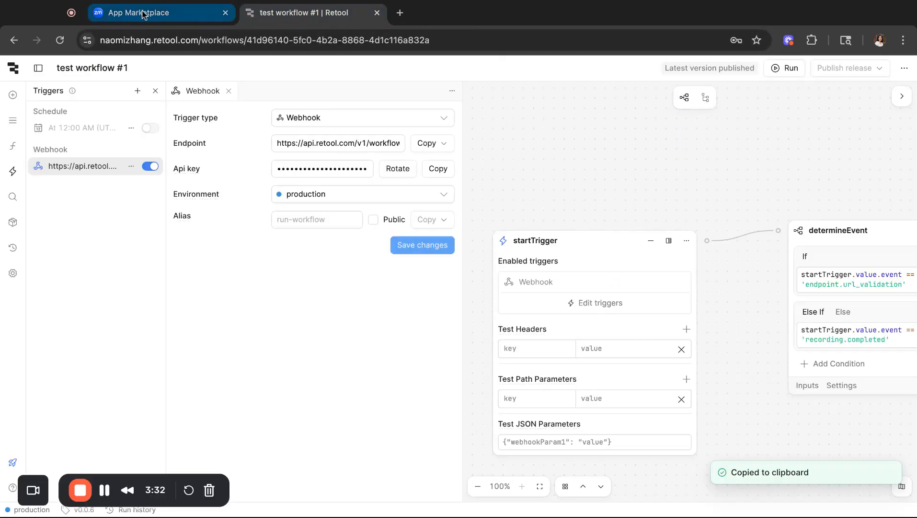
{"action": "left_click", "coordinate": [158, 12]}
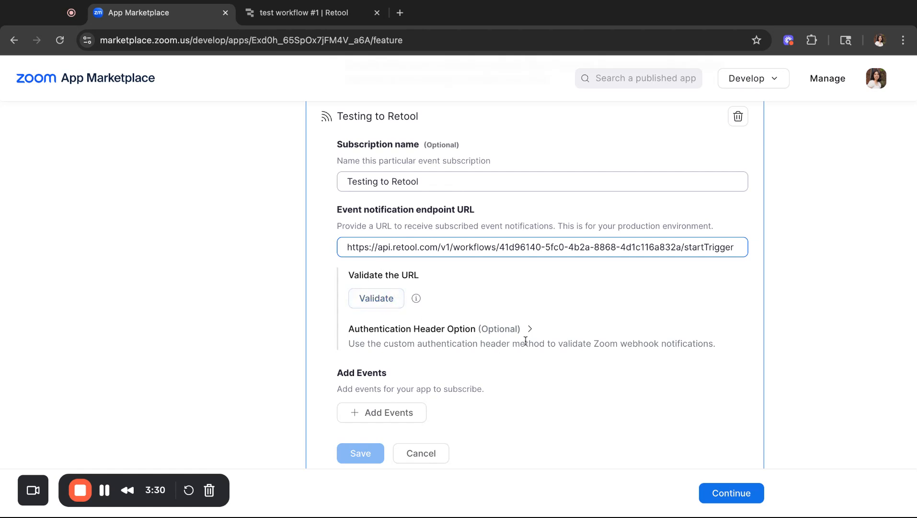
{"action": "left_click", "coordinate": [389, 298]}
Choose Custom Header as the endpoint's authentication option
{"action": "left_click", "coordinate": [529, 329]}
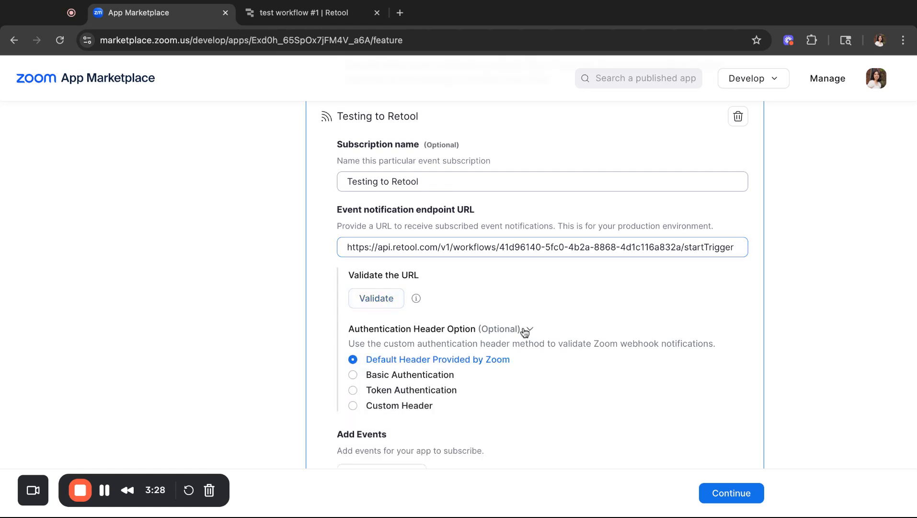
{"action": "scroll", "coordinate": [525, 332], "scroll_direction": "down", "scroll_amount": 1}
{"action": "left_click", "coordinate": [422, 360]}
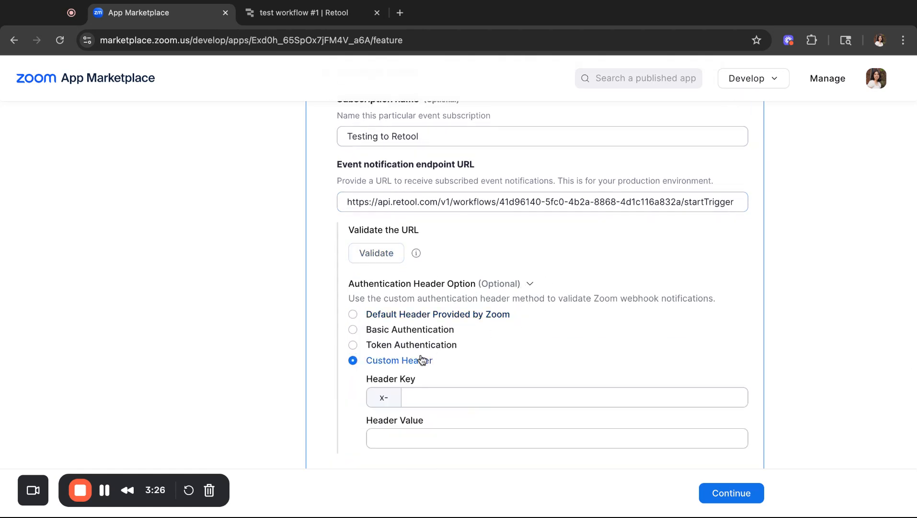
{"action": "left_click", "coordinate": [297, 12]}
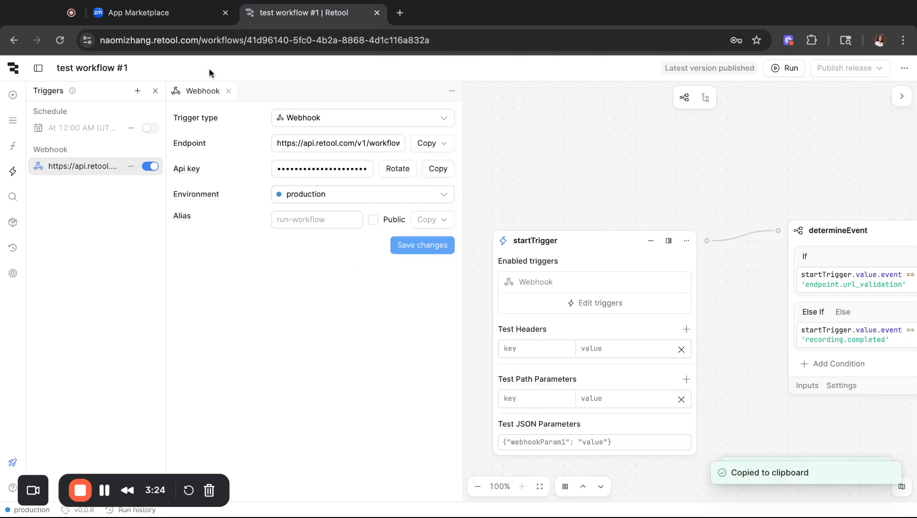
{"action": "left_click", "coordinate": [143, 12]}
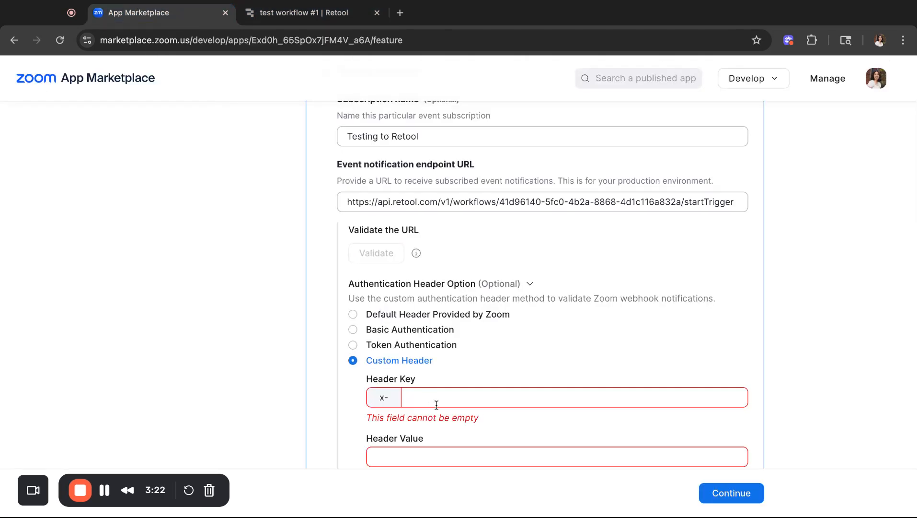
Set header key Workflow-Api-Key and paste the Retool workflow's API key as its value
{"action": "type", "text": "A"}
{"action": "key", "text": "BackSpace"}
{"action": "type", "text": "Workflow-Api-Key"}
{"action": "left_click", "coordinate": [425, 436]}
{"action": "key", "text": "ctrl+v"}
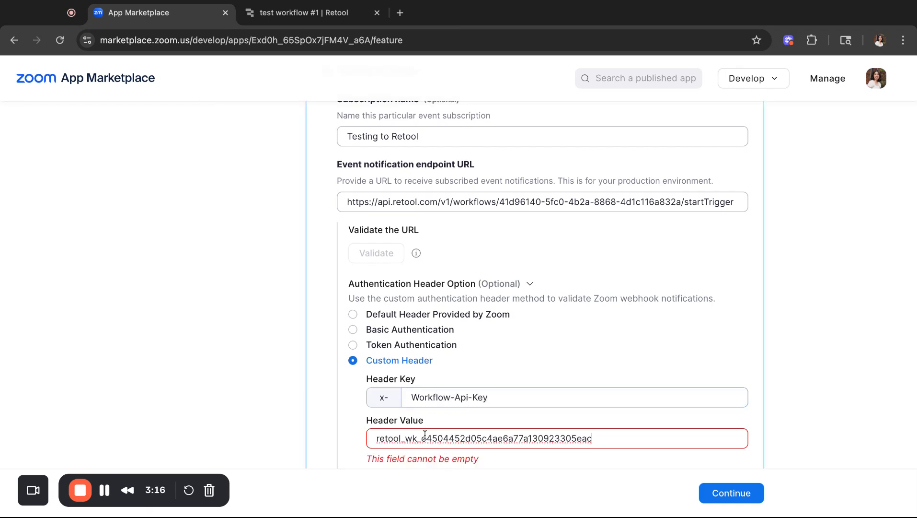
{"action": "scroll", "coordinate": [385, 169], "scroll_direction": "down", "scroll_amount": 3}
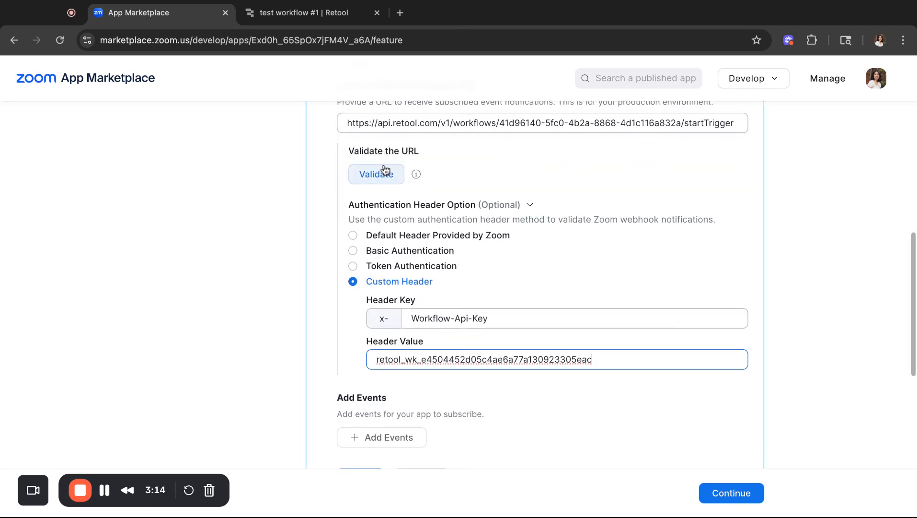
{"action": "left_click", "coordinate": [307, 12]}
{"action": "left_click", "coordinate": [182, 10]}
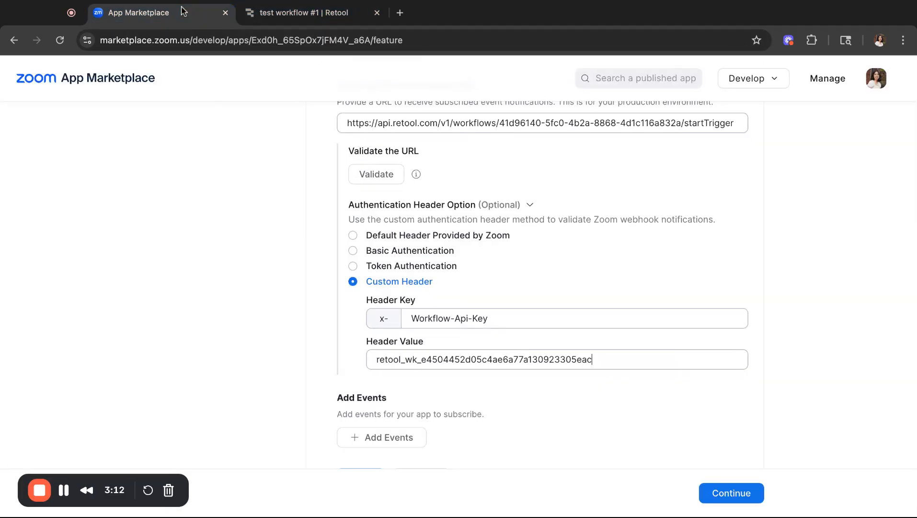
{"action": "left_click", "coordinate": [302, 13]}
Close the Webhook trigger panel and select the determineEvent block on the canvas
{"action": "left_click", "coordinate": [452, 91]}
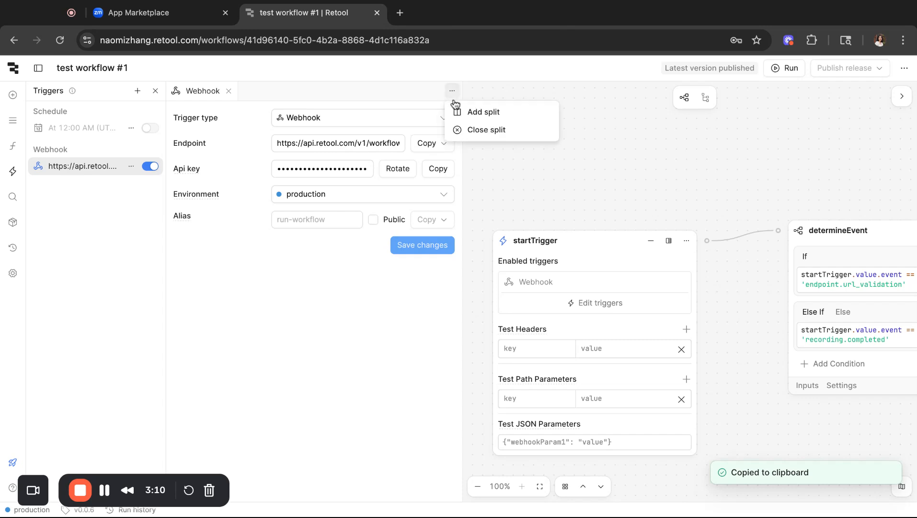
{"action": "left_click", "coordinate": [487, 130]}
{"action": "scroll", "coordinate": [561, 154], "scroll_direction": "right", "scroll_amount": 5}
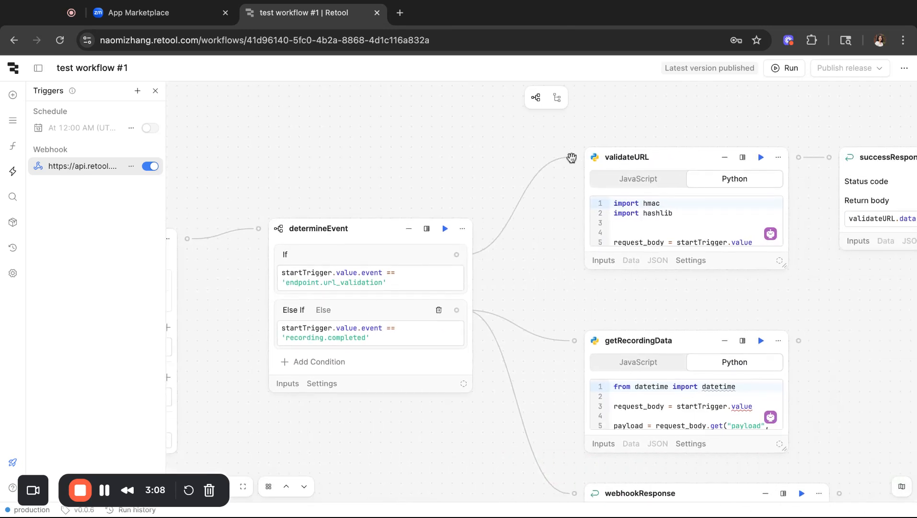
{"action": "scroll", "coordinate": [418, 147], "scroll_direction": "right", "scroll_amount": 3}
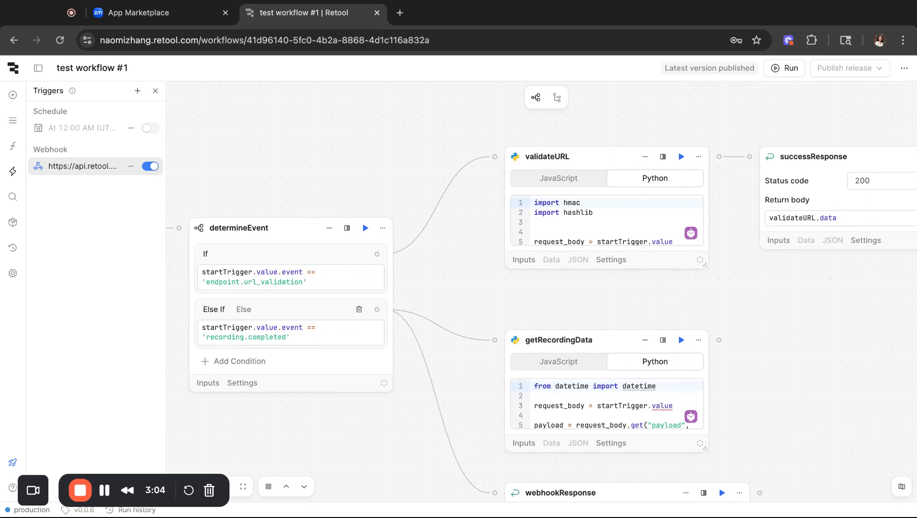
{"action": "left_click", "coordinate": [311, 285]}
Open validateURL's Python code in a widened side editor, then return to Zoom's Add feature page
{"action": "scroll", "coordinate": [469, 276], "scroll_direction": "right", "scroll_amount": 1}
{"action": "scroll", "coordinate": [469, 276], "scroll_direction": "up", "scroll_amount": 1}
{"action": "left_click", "coordinate": [629, 183]}
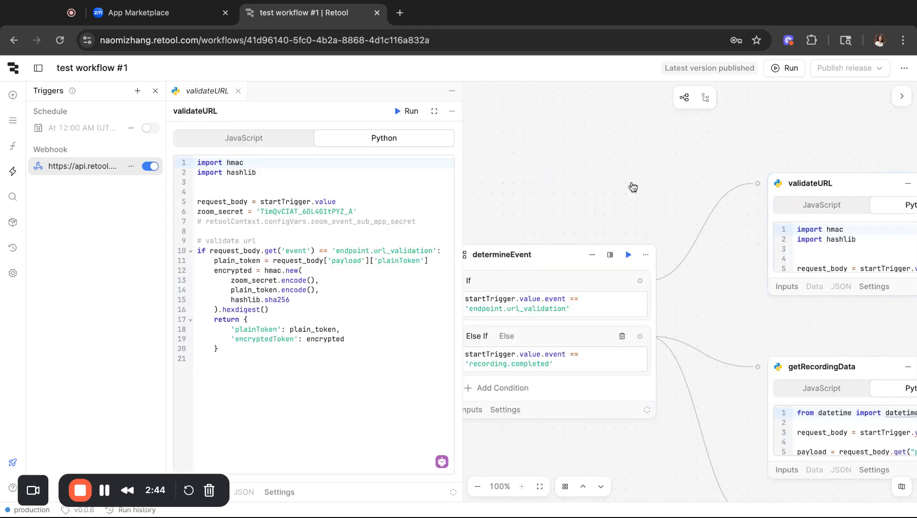
{"action": "left_click", "coordinate": [155, 90]}
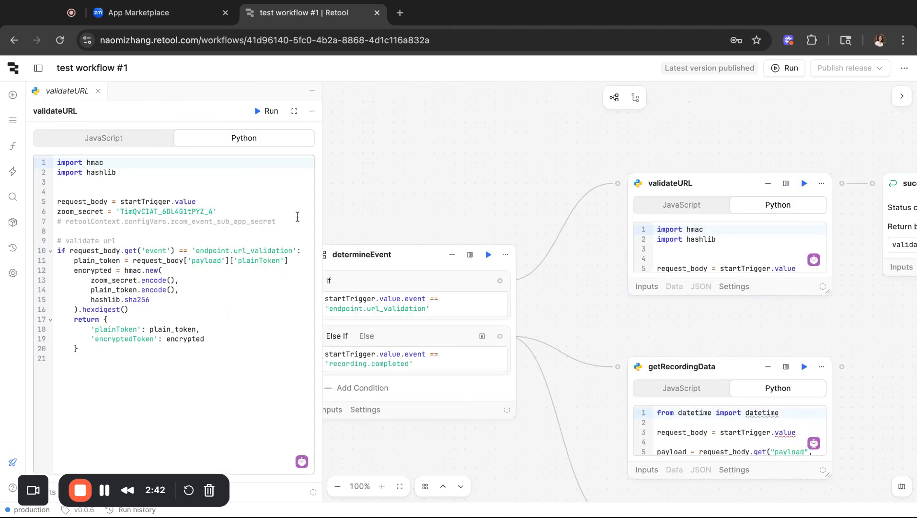
{"action": "left_click_drag", "start_coordinate": [317, 205], "coordinate": [361, 200]}
{"action": "left_click", "coordinate": [226, 261]}
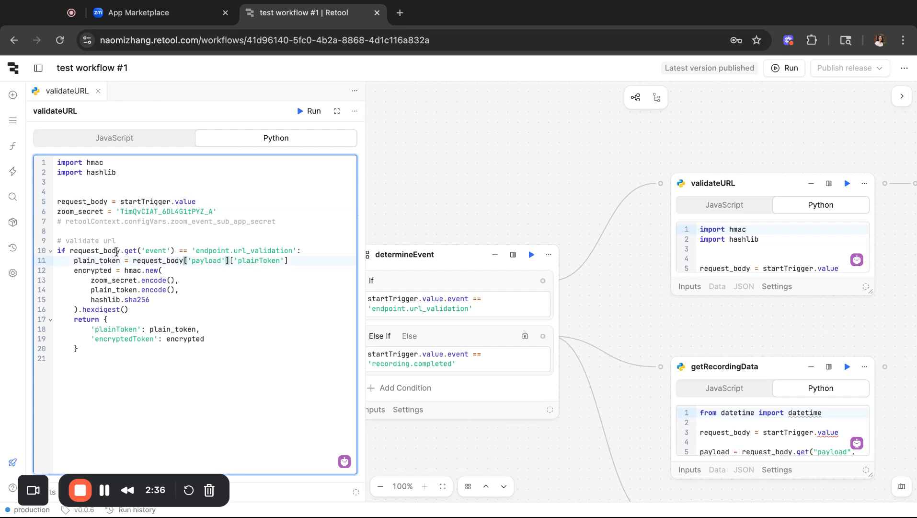
{"action": "left_click", "coordinate": [108, 231]}
{"action": "left_click", "coordinate": [131, 23]}
{"action": "scroll", "coordinate": [424, 287], "scroll_direction": "up", "scroll_amount": 15}
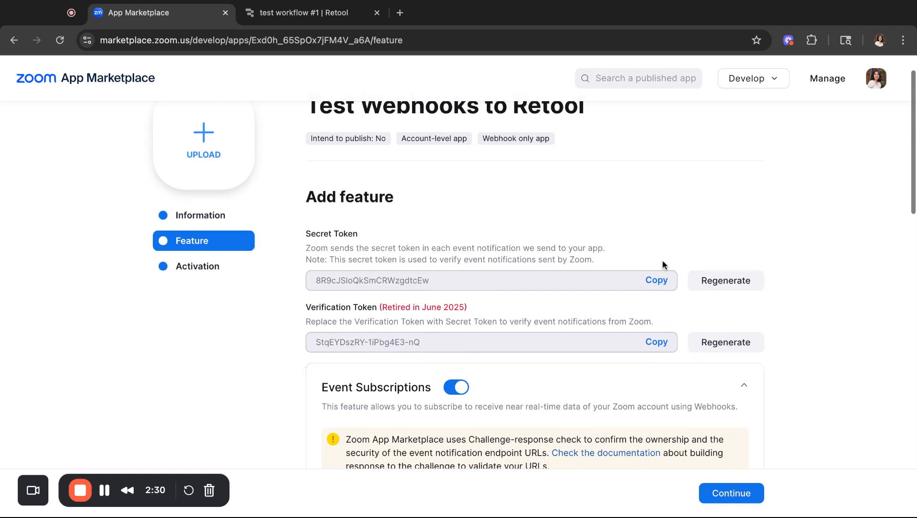
Copy Zoom's Secret Token and paste it over the zoom_secret value on line 6
{"action": "left_click", "coordinate": [655, 282]}
{"action": "left_click", "coordinate": [303, 13]}
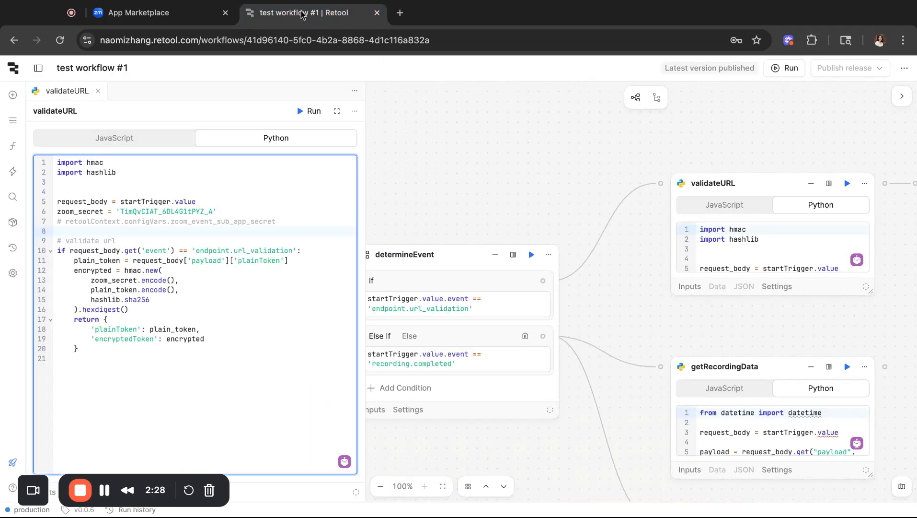
{"action": "left_click", "coordinate": [214, 211]}
{"action": "key", "text": "shift+Left"}
{"action": "key", "text": "shift+Left"}
{"action": "key", "text": "shift+Left"}
{"action": "key", "text": "shift+Left"}
{"action": "key", "text": "shift+Left"}
{"action": "key", "text": "shift+Left"}
{"action": "key", "text": "shift+Left"}
{"action": "key", "text": "shift+Left"}
{"action": "key", "text": "shift+Left"}
{"action": "key", "text": "shift+Left"}
{"action": "key", "text": "shift+Left"}
{"action": "key", "text": "shift+Left"}
{"action": "key", "text": "shift+Left"}
{"action": "key", "text": "shift+Left"}
{"action": "key", "text": "shift+Left"}
{"action": "key", "text": "shift+Left"}
{"action": "key", "text": "shift+Left"}
{"action": "key", "text": "shift+Left"}
{"action": "key", "text": "shift+Left"}
{"action": "key", "text": "shift+Left"}
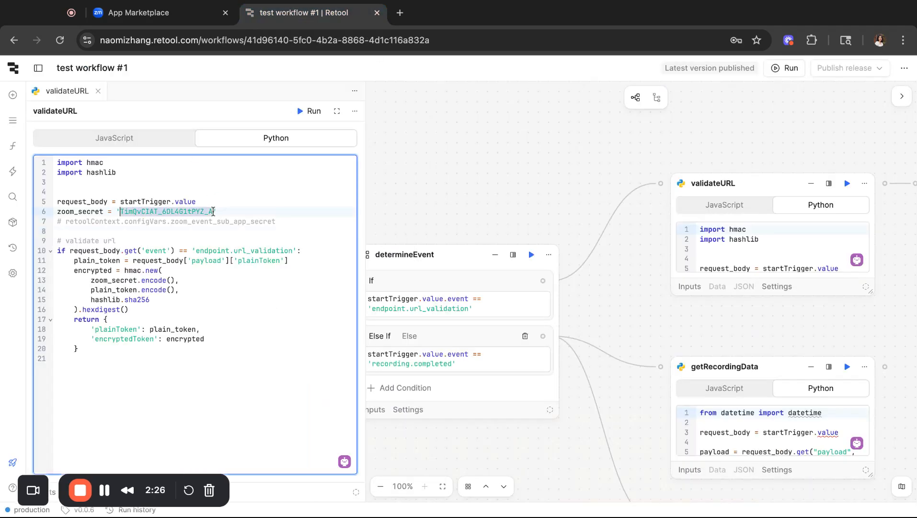
{"action": "key", "text": "ctrl+v"}
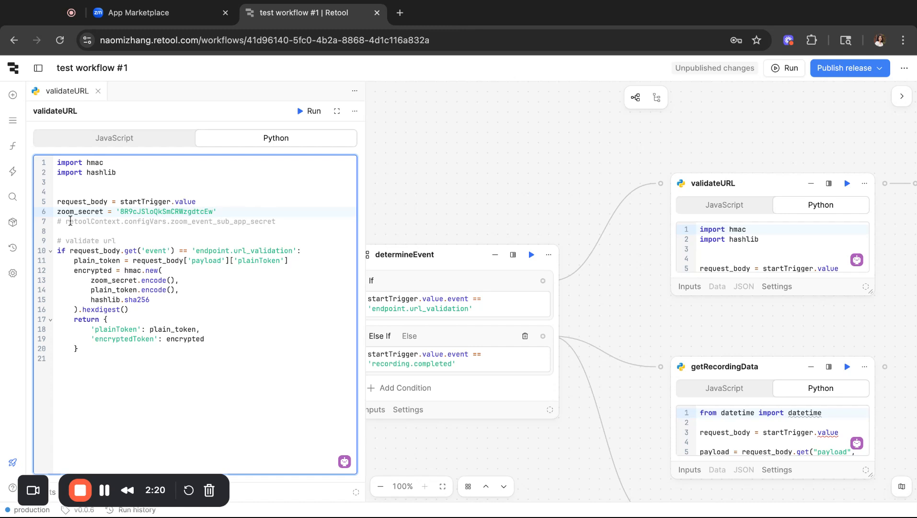
Review the line 7 configVars reference and the URL validation block, lines 10–20
{"action": "key", "text": "shift+End"}
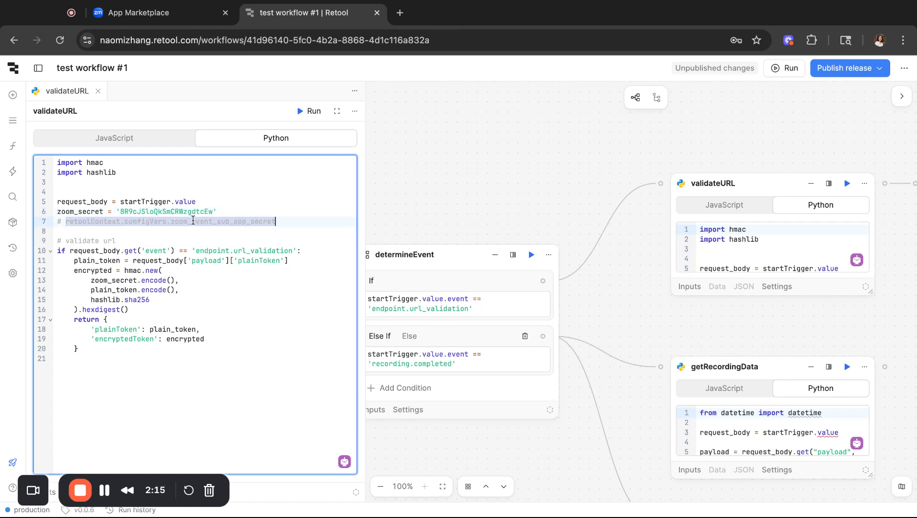
{"action": "left_click", "coordinate": [68, 224]}
{"action": "key", "text": "shift+Down"}
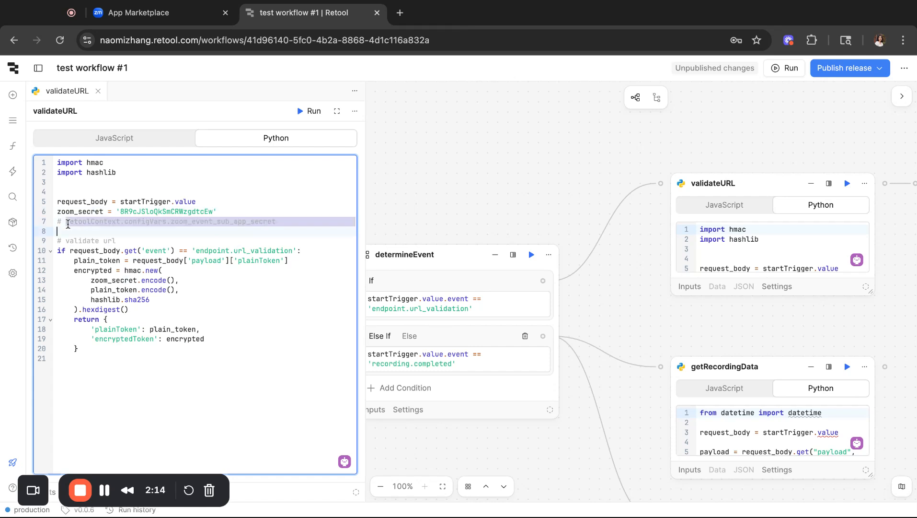
{"action": "key", "text": "shift+Left"}
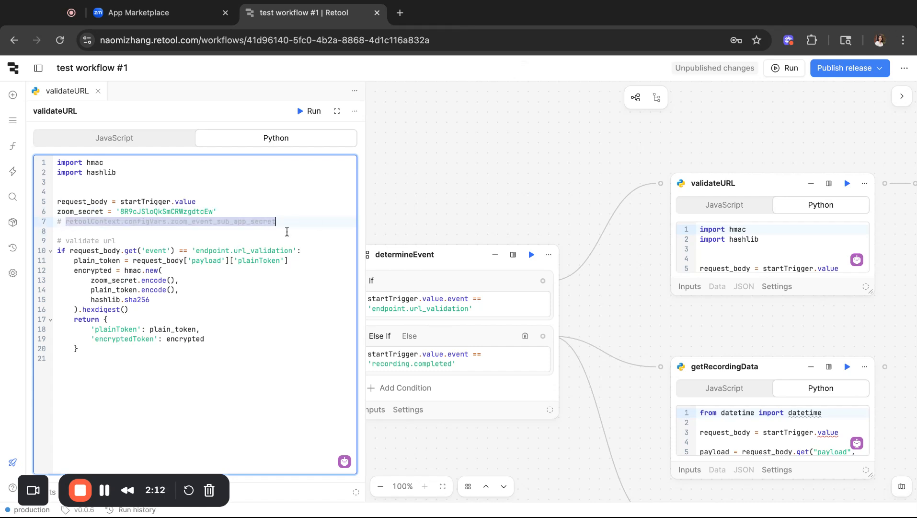
{"action": "left_click", "coordinate": [133, 262]}
{"action": "left_click_drag", "start_coordinate": [57, 250], "coordinate": [57, 358]}
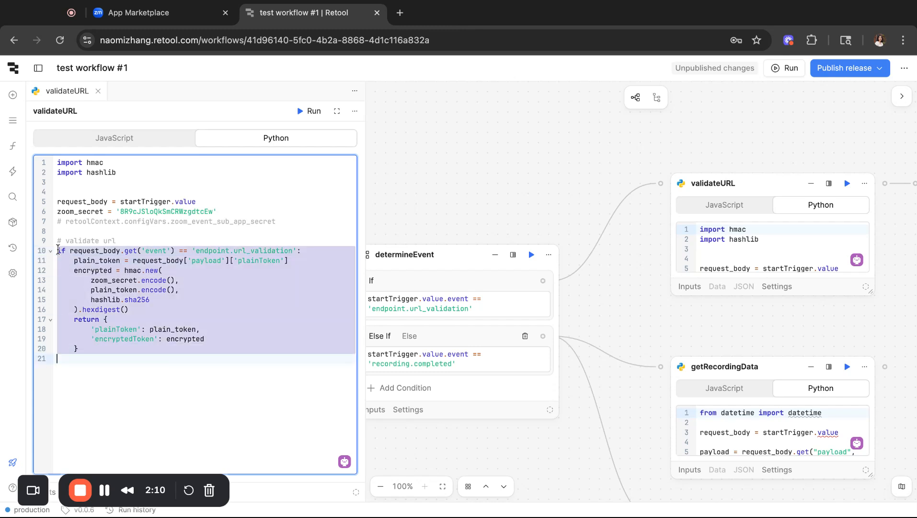
{"action": "left_click", "coordinate": [152, 322]}
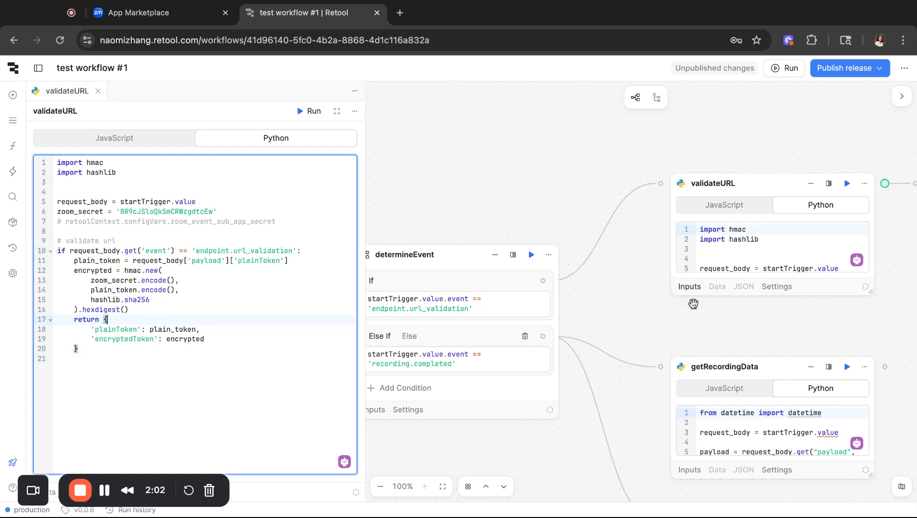
Inspect the successResponse step's return body
{"action": "scroll", "coordinate": [695, 307], "scroll_direction": "right", "scroll_amount": 6}
{"action": "left_click", "coordinate": [769, 221]}
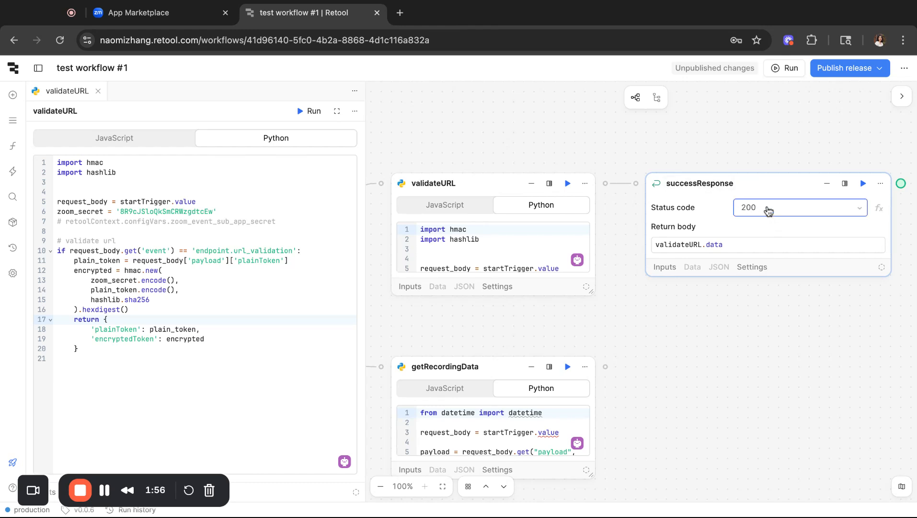
{"action": "left_click", "coordinate": [733, 245]}
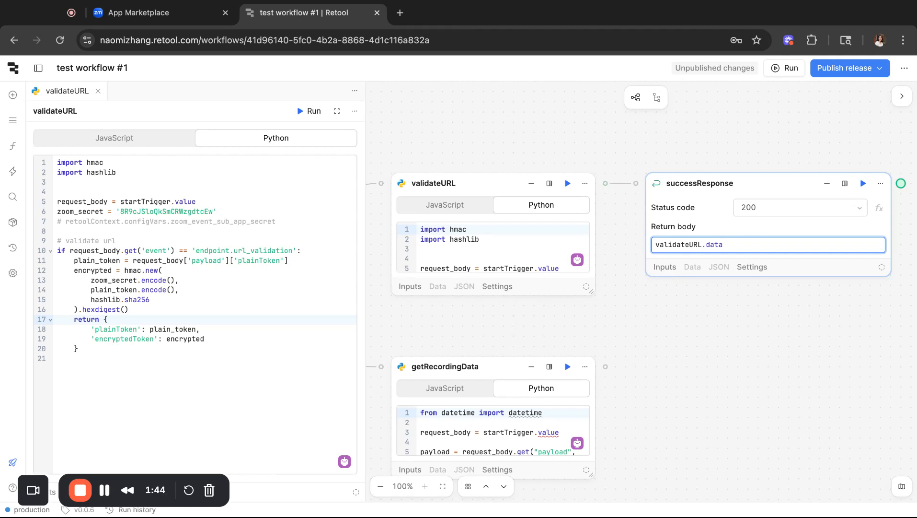
Publish the workflow as release v0.0.7
{"action": "left_click", "coordinate": [836, 76]}
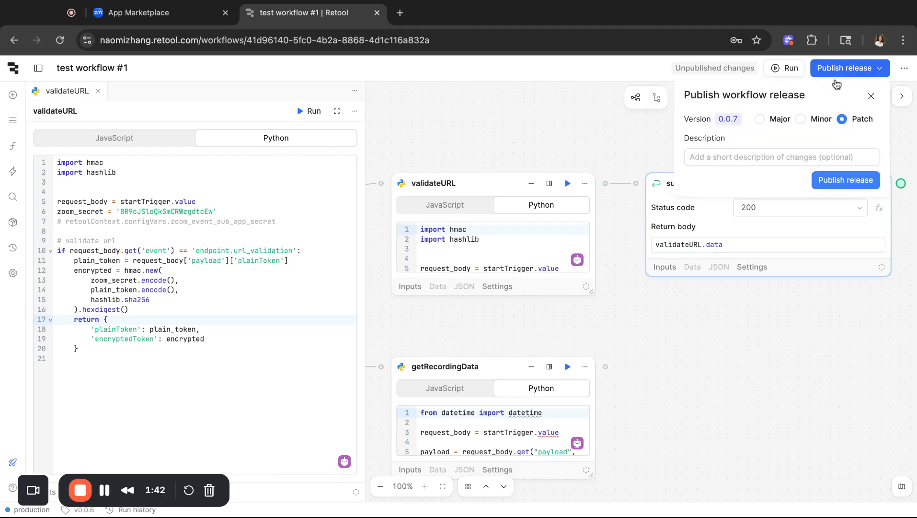
{"action": "left_click", "coordinate": [844, 178]}
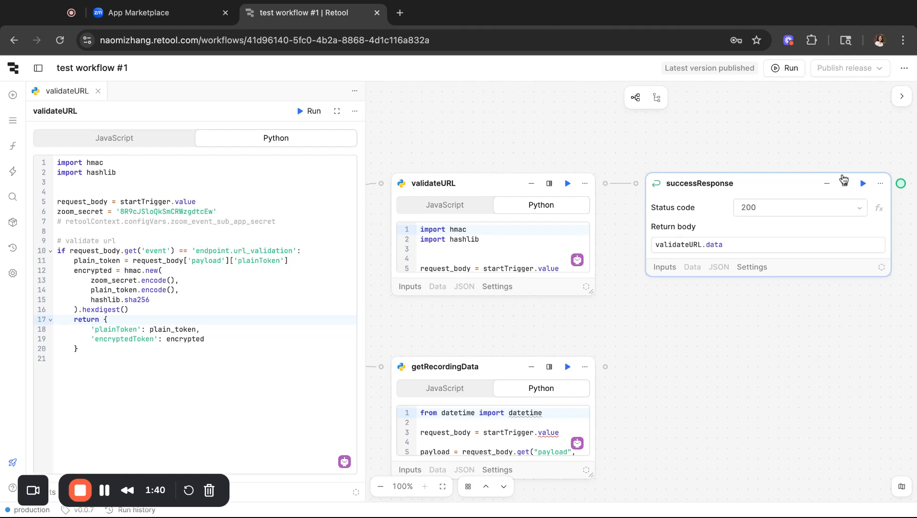
{"action": "scroll", "coordinate": [516, 100], "scroll_direction": "left", "scroll_amount": 2}
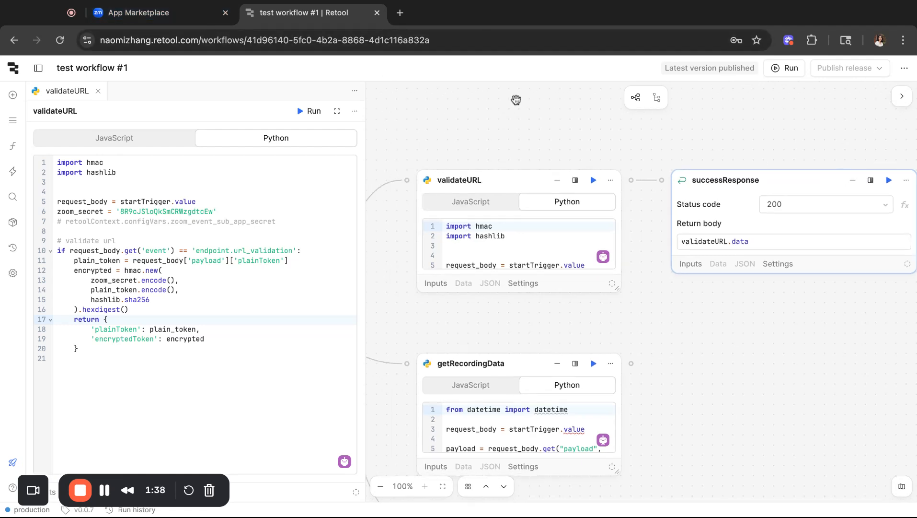
{"action": "scroll", "coordinate": [516, 100], "scroll_direction": "left", "scroll_amount": 5}
Validate the Retool endpoint URL in Zoom's subscription form
{"action": "left_click", "coordinate": [143, 13]}
{"action": "scroll", "coordinate": [306, 249], "scroll_direction": "down", "scroll_amount": 7}
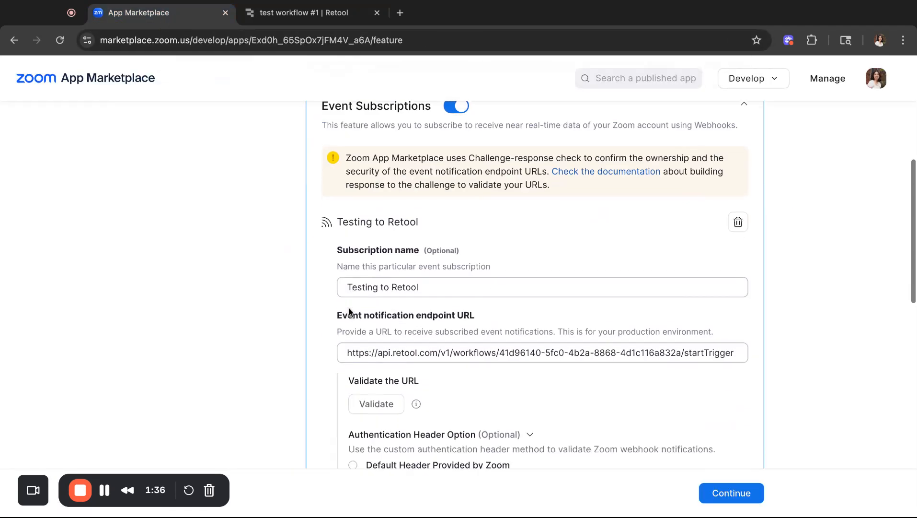
{"action": "scroll", "coordinate": [349, 311], "scroll_direction": "down", "scroll_amount": 4}
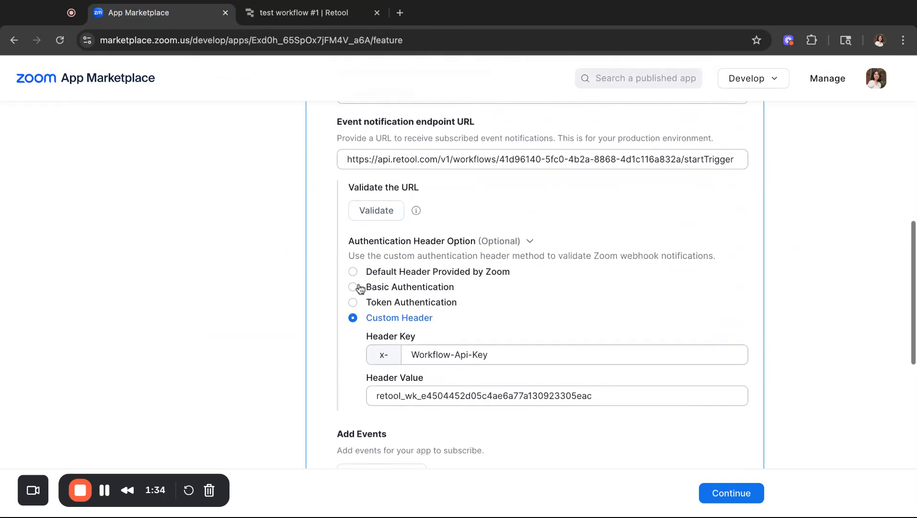
{"action": "left_click", "coordinate": [384, 211]}
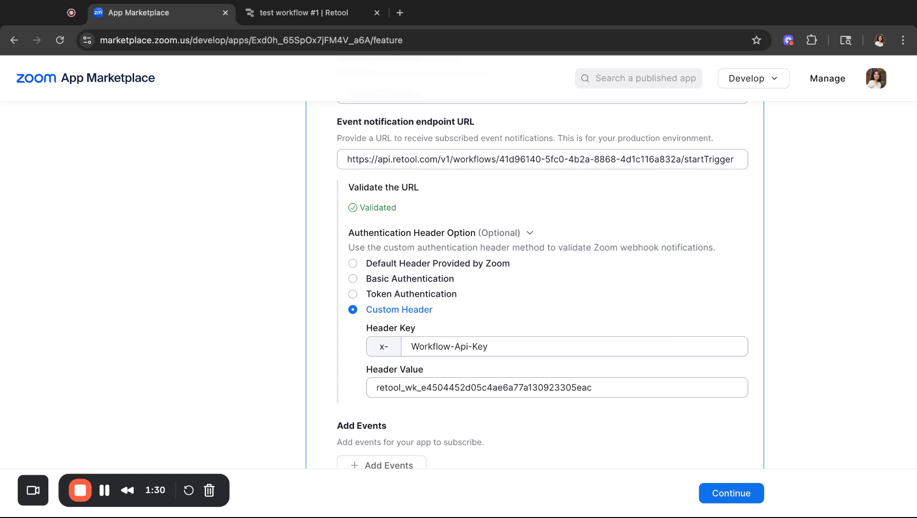
Subscribe to the Recording event 'All Recordings have completed'
{"action": "scroll", "coordinate": [542, 287], "scroll_direction": "down", "scroll_amount": 2}
{"action": "left_click", "coordinate": [403, 357]}
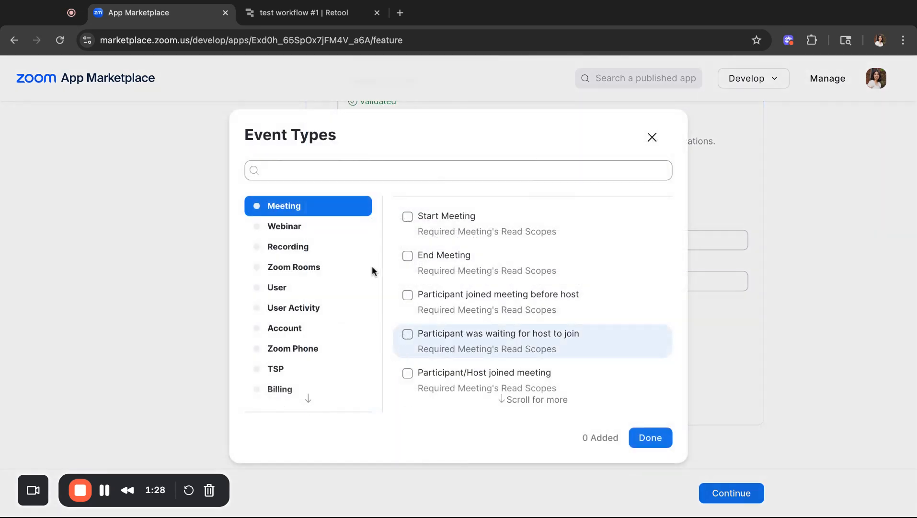
{"action": "left_click", "coordinate": [343, 244]}
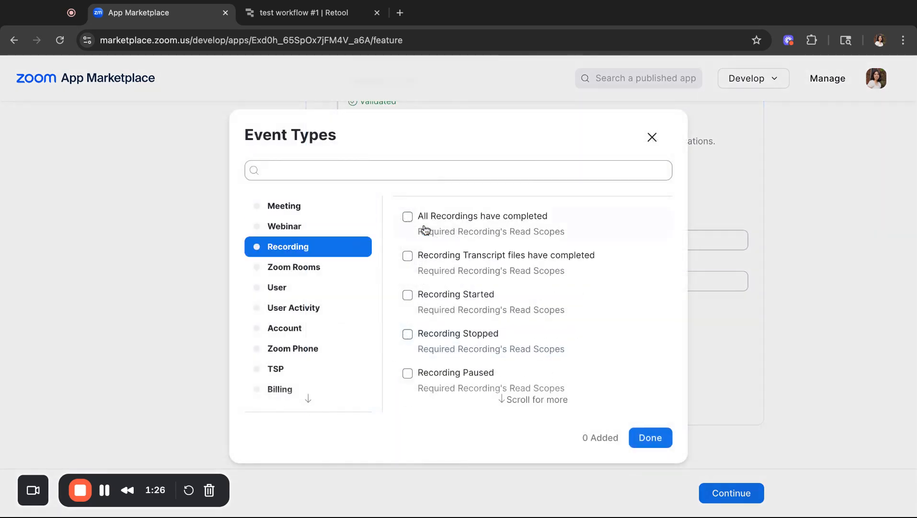
{"action": "left_click", "coordinate": [433, 225]}
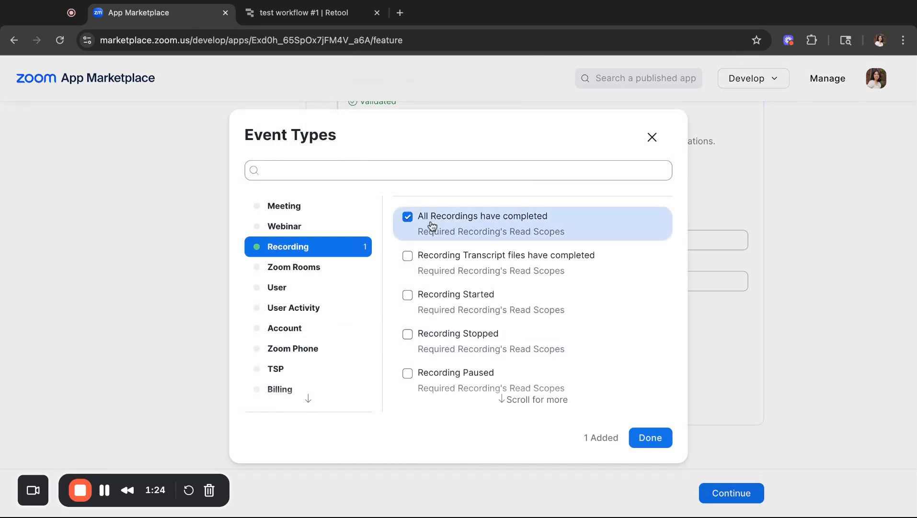
{"action": "left_click", "coordinate": [650, 437]}
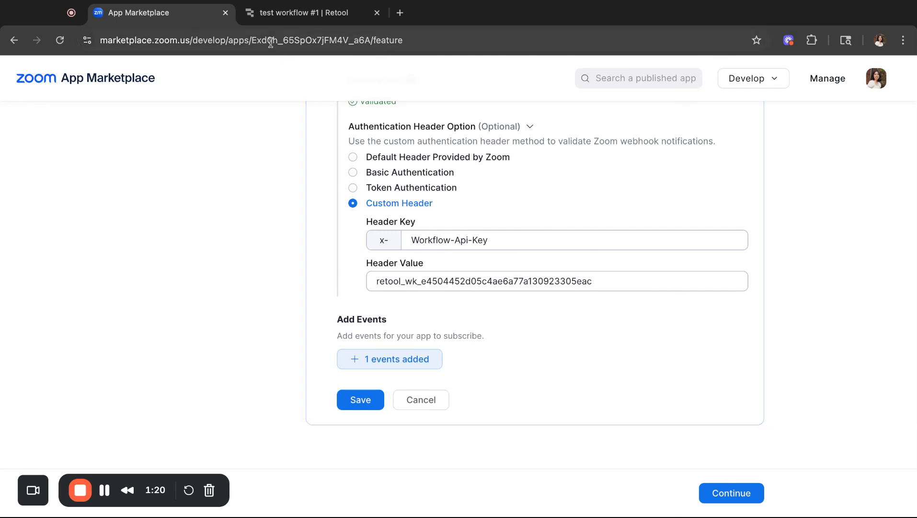
Save the Testing to Retool event subscription
{"action": "key", "text": "ctrl+Tab"}
{"action": "scroll", "coordinate": [437, 363], "scroll_direction": "left", "scroll_amount": 1}
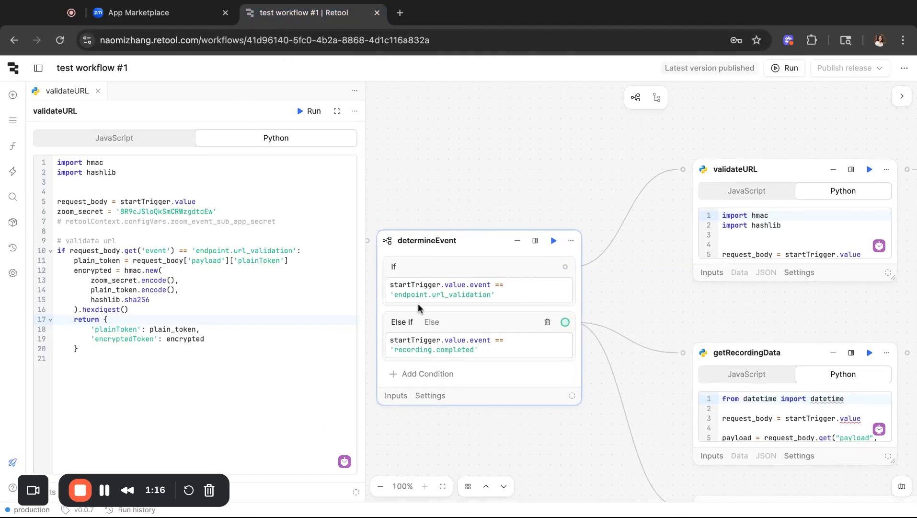
{"action": "left_click", "coordinate": [187, 27]}
{"action": "scroll", "coordinate": [418, 314], "scroll_direction": "up", "scroll_amount": 3}
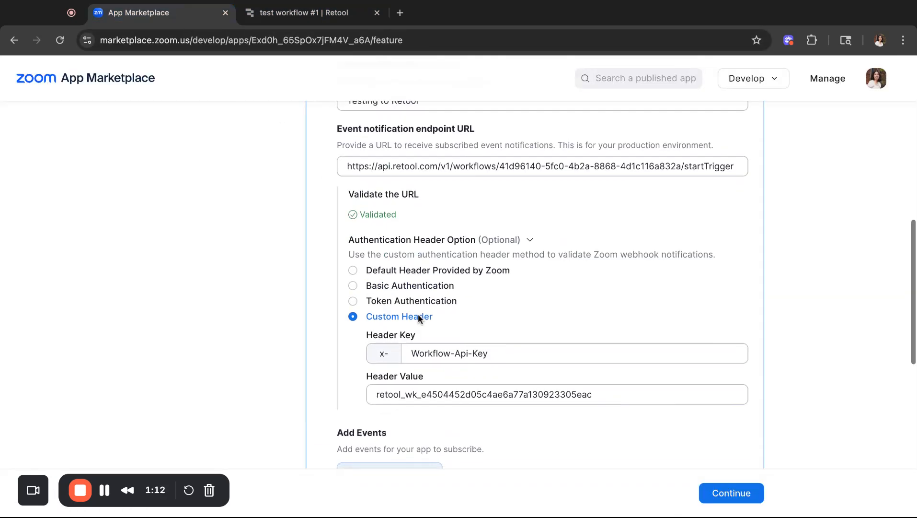
{"action": "scroll", "coordinate": [383, 315], "scroll_direction": "down", "scroll_amount": 5}
{"action": "left_click", "coordinate": [381, 314]}
{"action": "scroll", "coordinate": [352, 313], "scroll_direction": "up", "scroll_amount": 5}
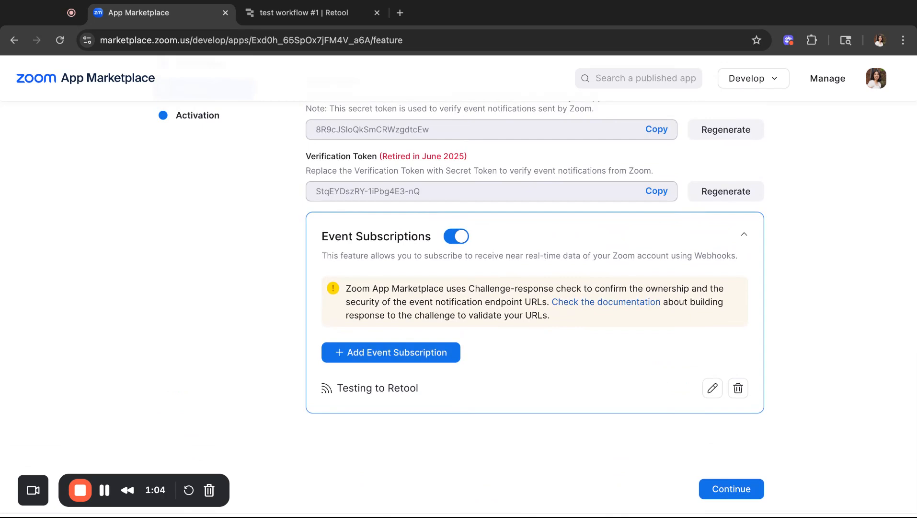
Open getRecordingData's Python code in its own editor tab and read through it
{"action": "left_click", "coordinate": [339, 15]}
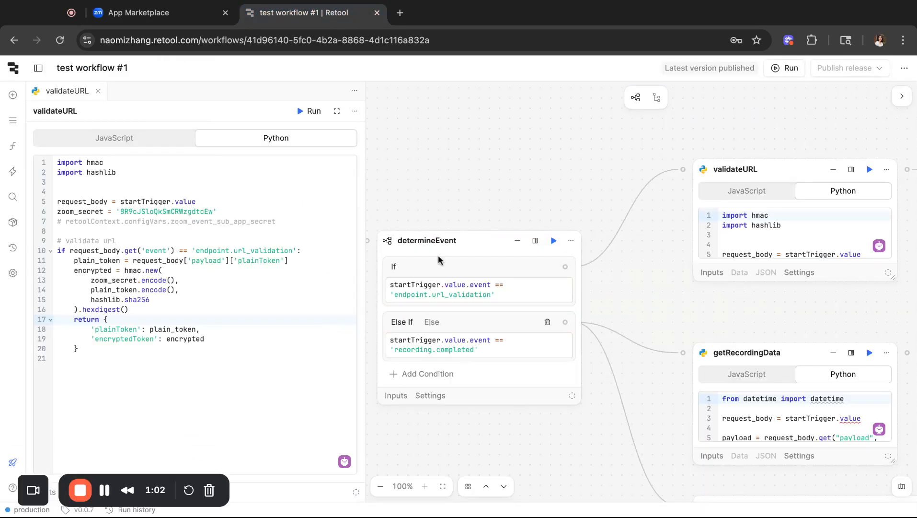
{"action": "scroll", "coordinate": [558, 261], "scroll_direction": "right", "scroll_amount": 3}
{"action": "scroll", "coordinate": [558, 260], "scroll_direction": "down", "scroll_amount": 3}
{"action": "scroll", "coordinate": [558, 260], "scroll_direction": "right", "scroll_amount": 5}
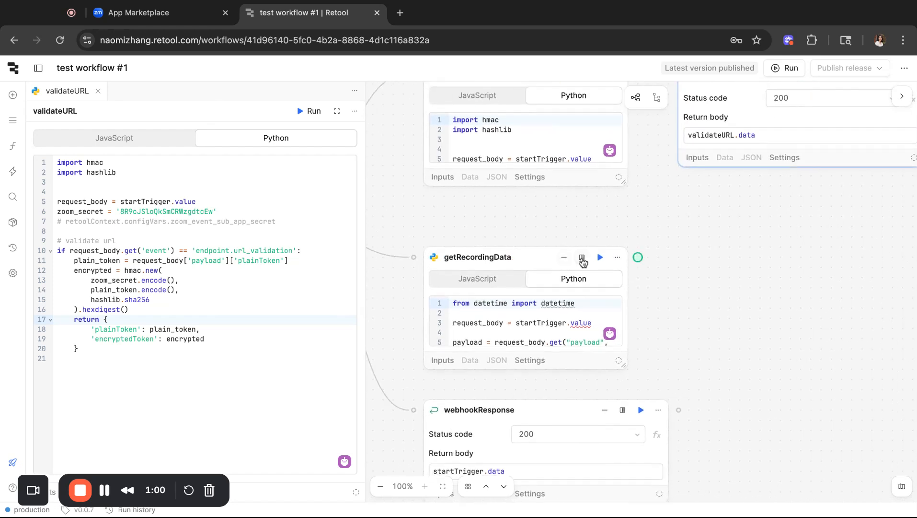
{"action": "left_click", "coordinate": [581, 257]}
{"action": "scroll", "coordinate": [261, 327], "scroll_direction": "down", "scroll_amount": 4}
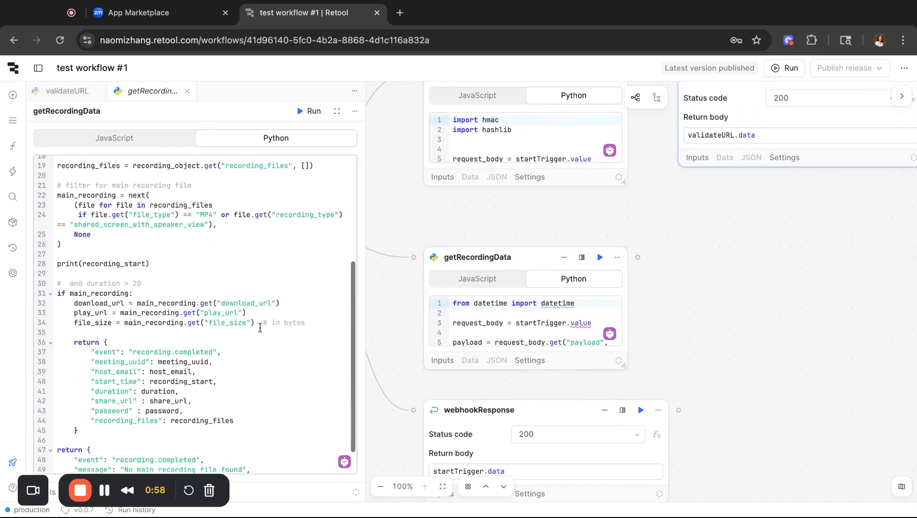
{"action": "scroll", "coordinate": [204, 295], "scroll_direction": "up", "scroll_amount": 4}
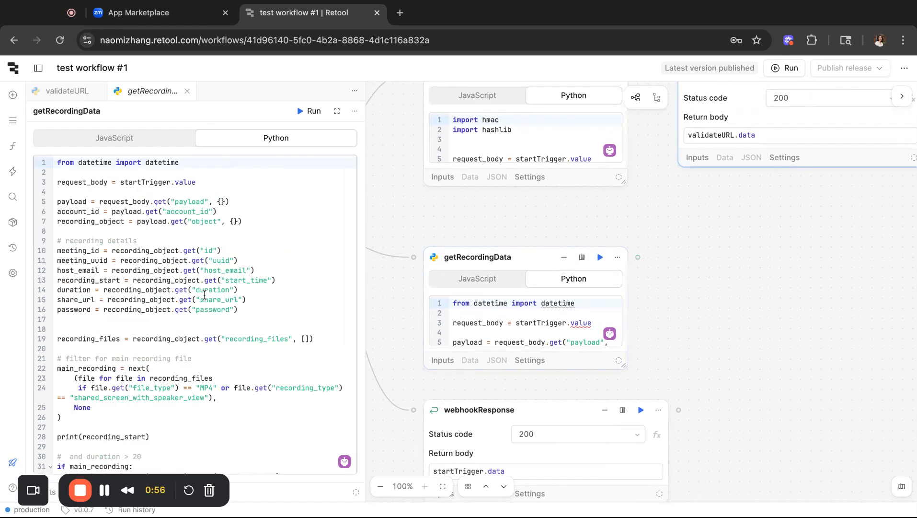
{"action": "scroll", "coordinate": [204, 295], "scroll_direction": "down", "scroll_amount": 2}
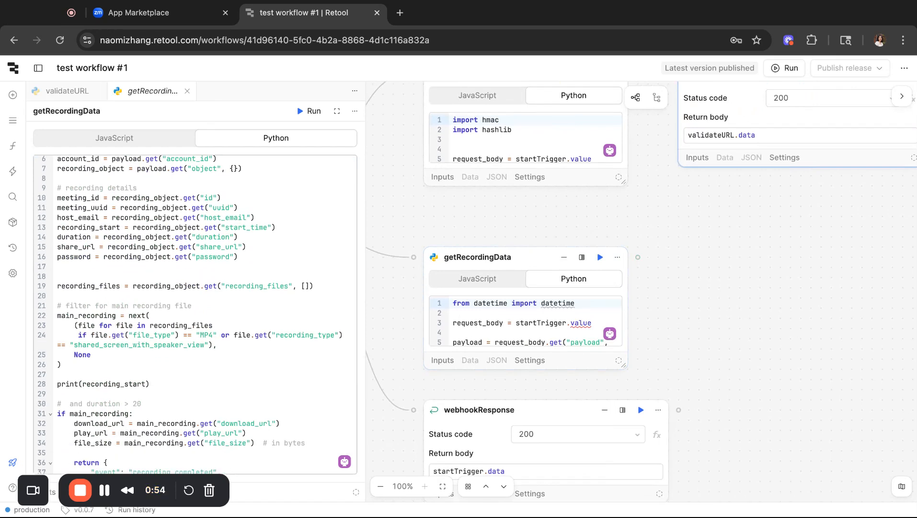
{"action": "scroll", "coordinate": [191, 355], "scroll_direction": "down", "scroll_amount": 5}
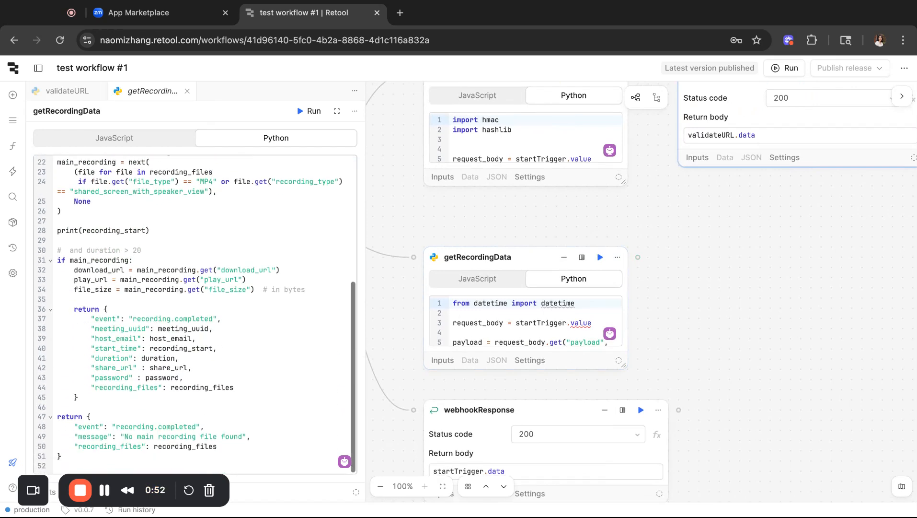
{"action": "scroll", "coordinate": [424, 307], "scroll_direction": "left", "scroll_amount": 5}
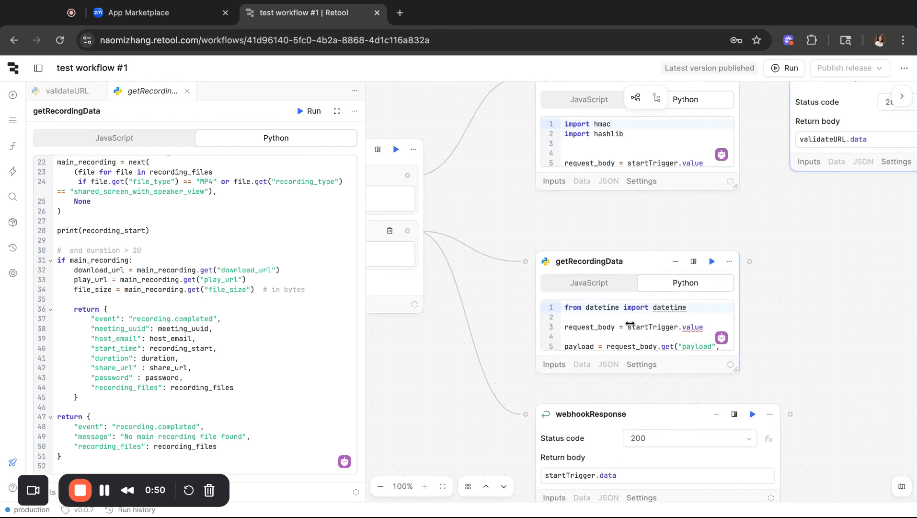
{"action": "scroll", "coordinate": [473, 236], "scroll_direction": "left", "scroll_amount": 6}
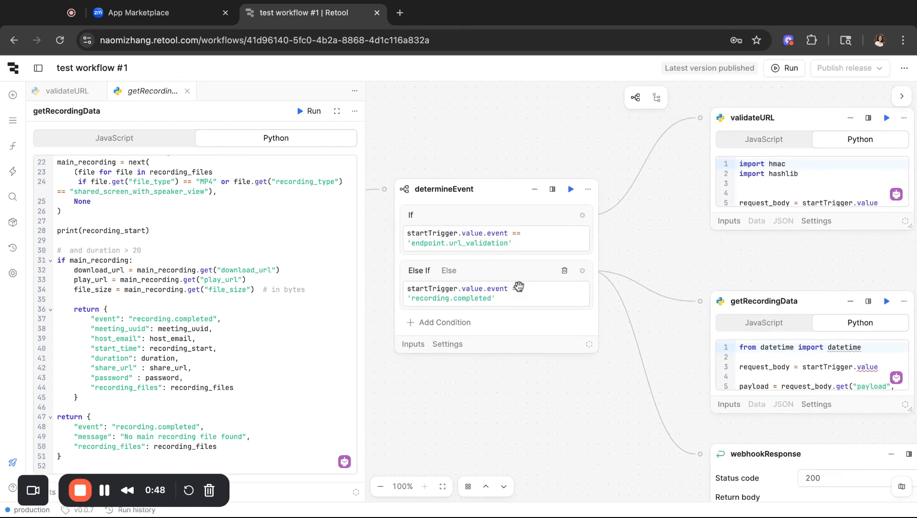
Review the endpoint.url_validation and recording.completed conditions and the webhookResponse return body
{"action": "left_click", "coordinate": [472, 235]}
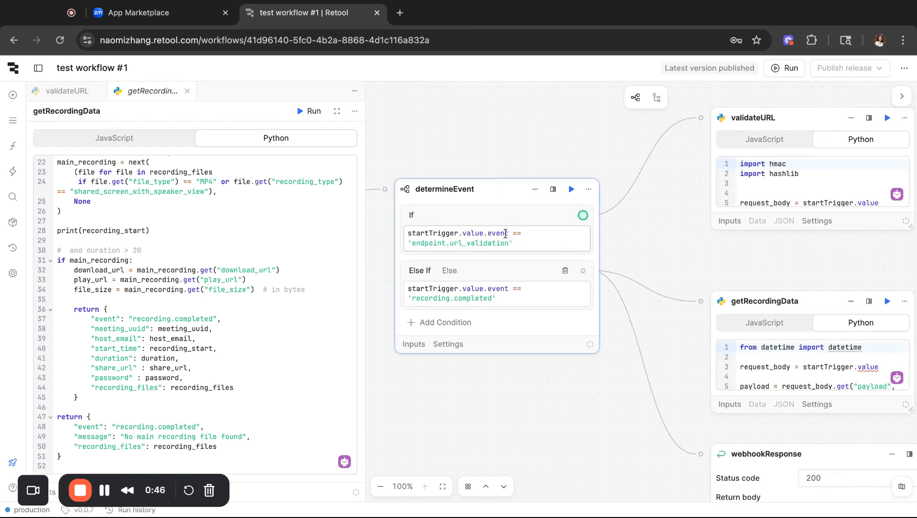
{"action": "scroll", "coordinate": [479, 235], "scroll_direction": "down", "scroll_amount": 3}
{"action": "left_click", "coordinate": [455, 236]}
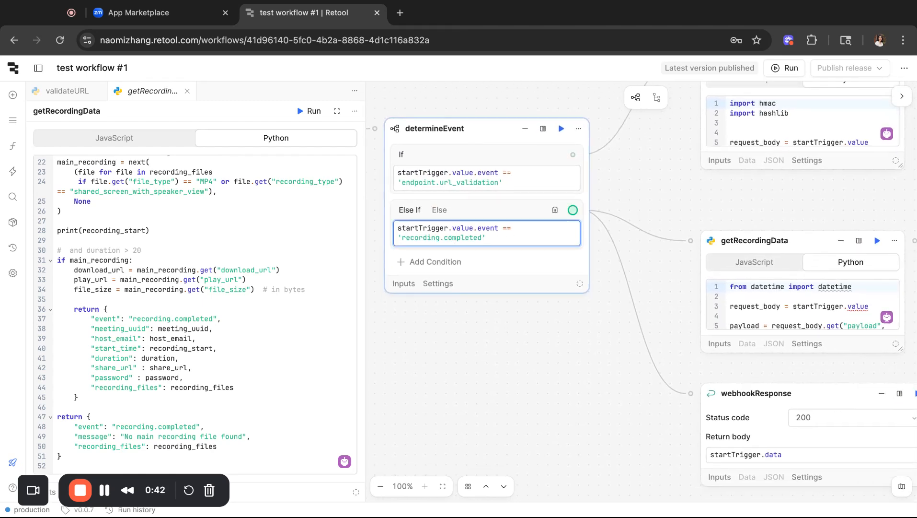
{"action": "scroll", "coordinate": [455, 236], "scroll_direction": "right", "scroll_amount": 5}
{"action": "scroll", "coordinate": [456, 236], "scroll_direction": "down", "scroll_amount": 4}
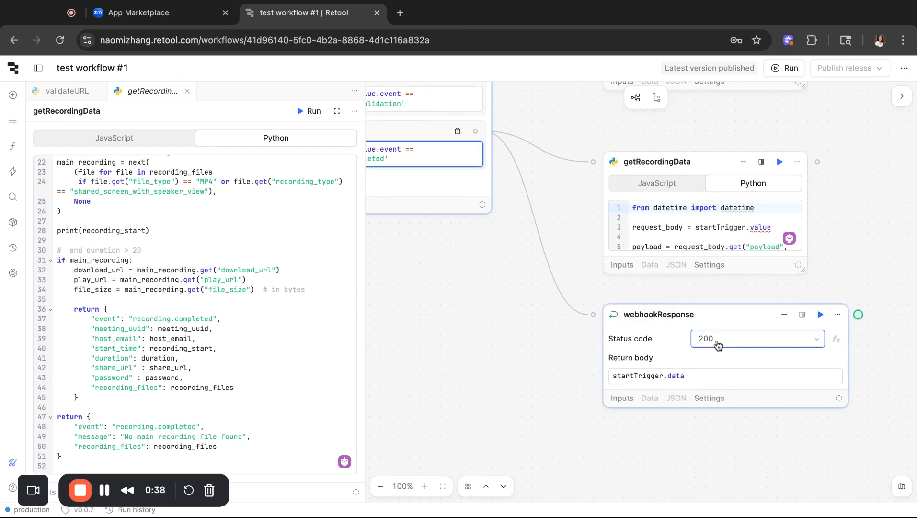
{"action": "left_click", "coordinate": [680, 376]}
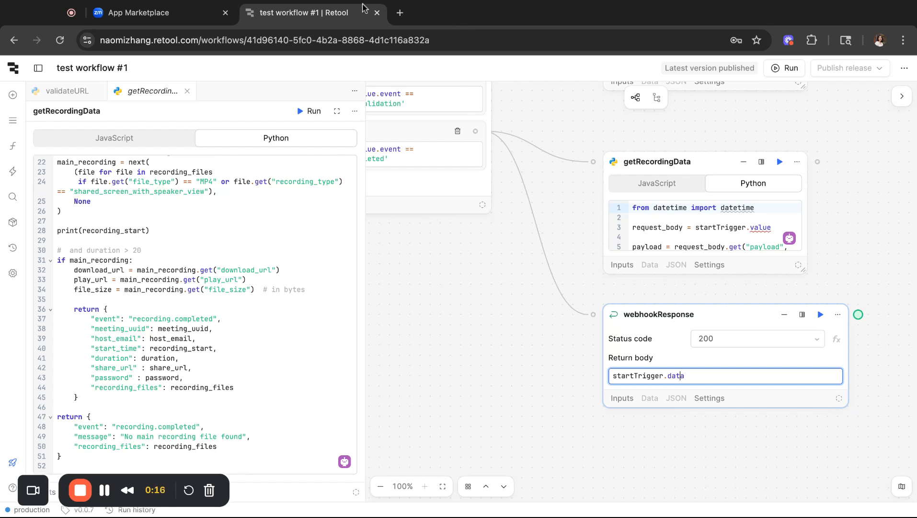
Return to the Zoom app's Add feature page listing Testing to Retool under Event Subscriptions
{"action": "left_click", "coordinate": [186, 19]}
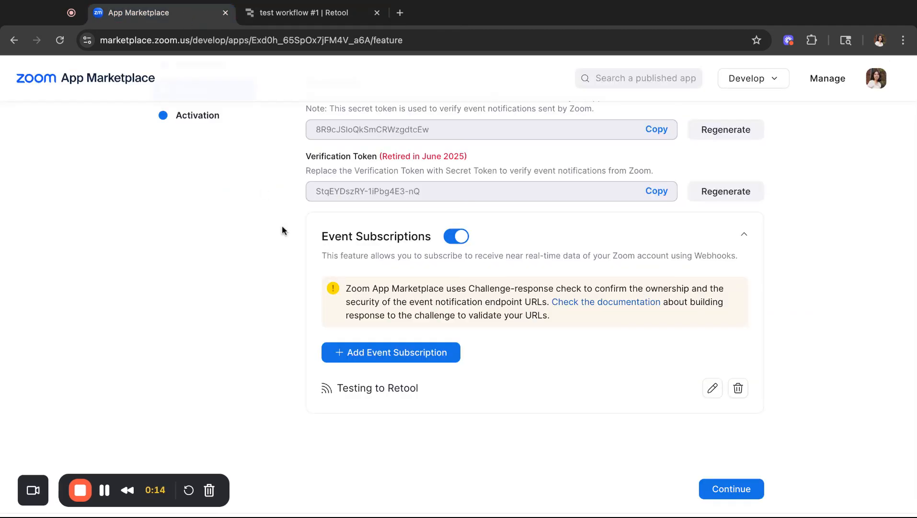
{"action": "scroll", "coordinate": [286, 230], "scroll_direction": "up", "scroll_amount": 5}
{"action": "scroll", "coordinate": [290, 245], "scroll_direction": "down", "scroll_amount": 3}
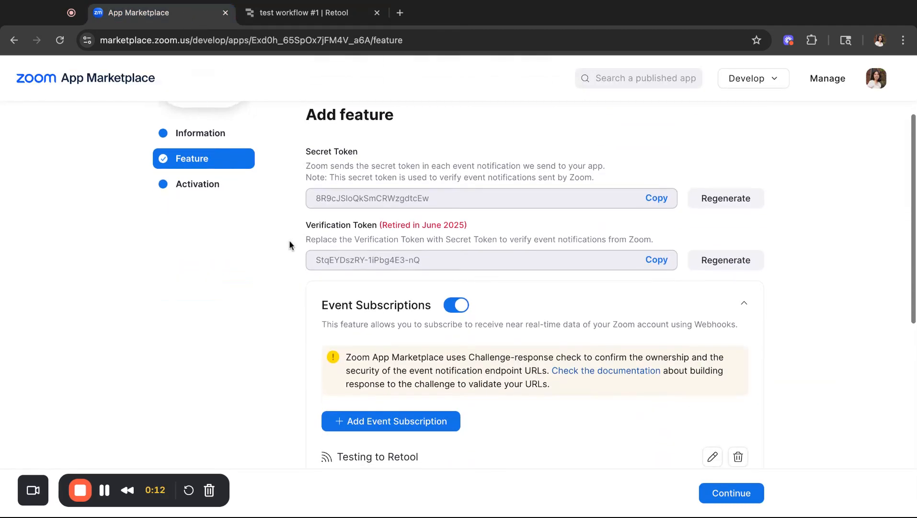